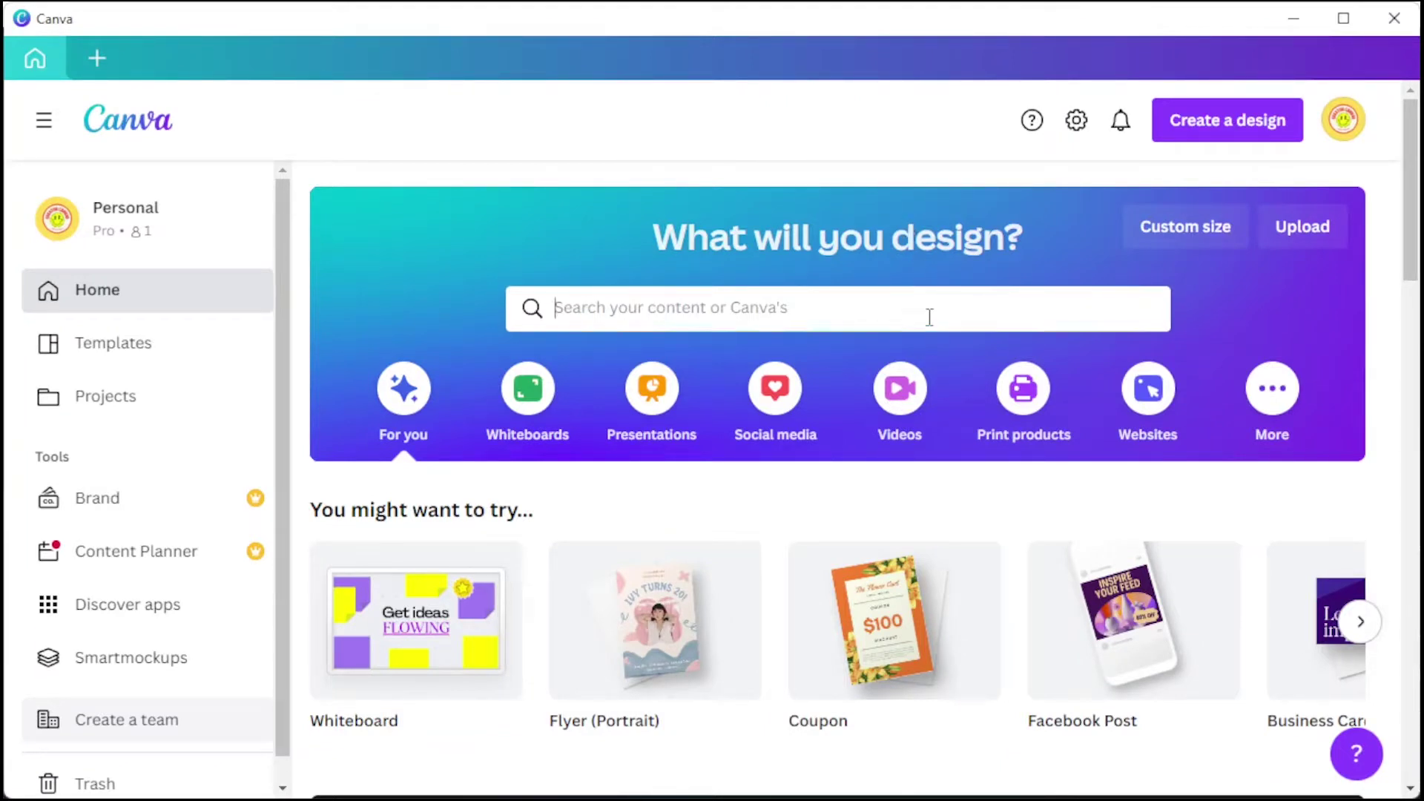
text(table of contents)
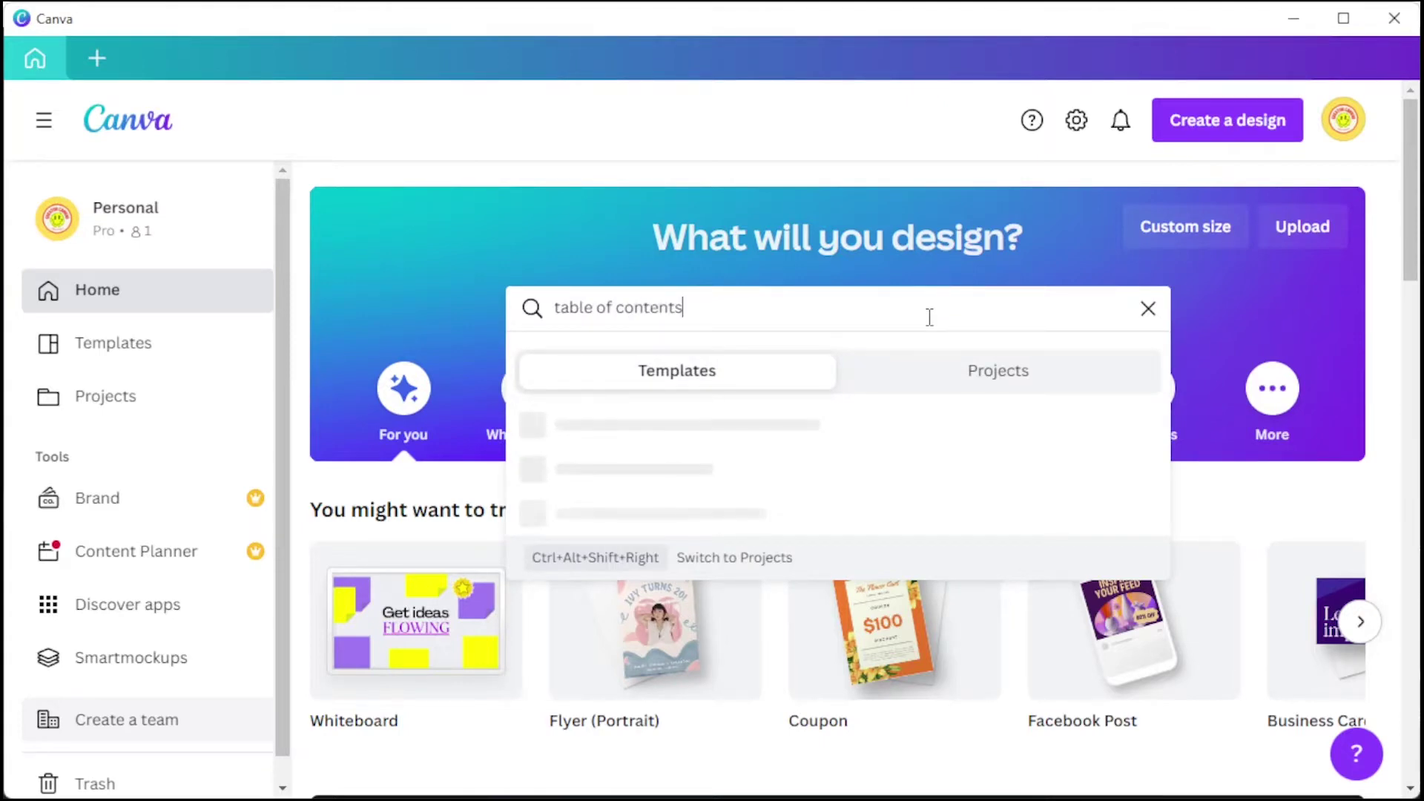
Search templates for 'table of contents' and filter them to the Creative style (1,947 results).
key(Return)
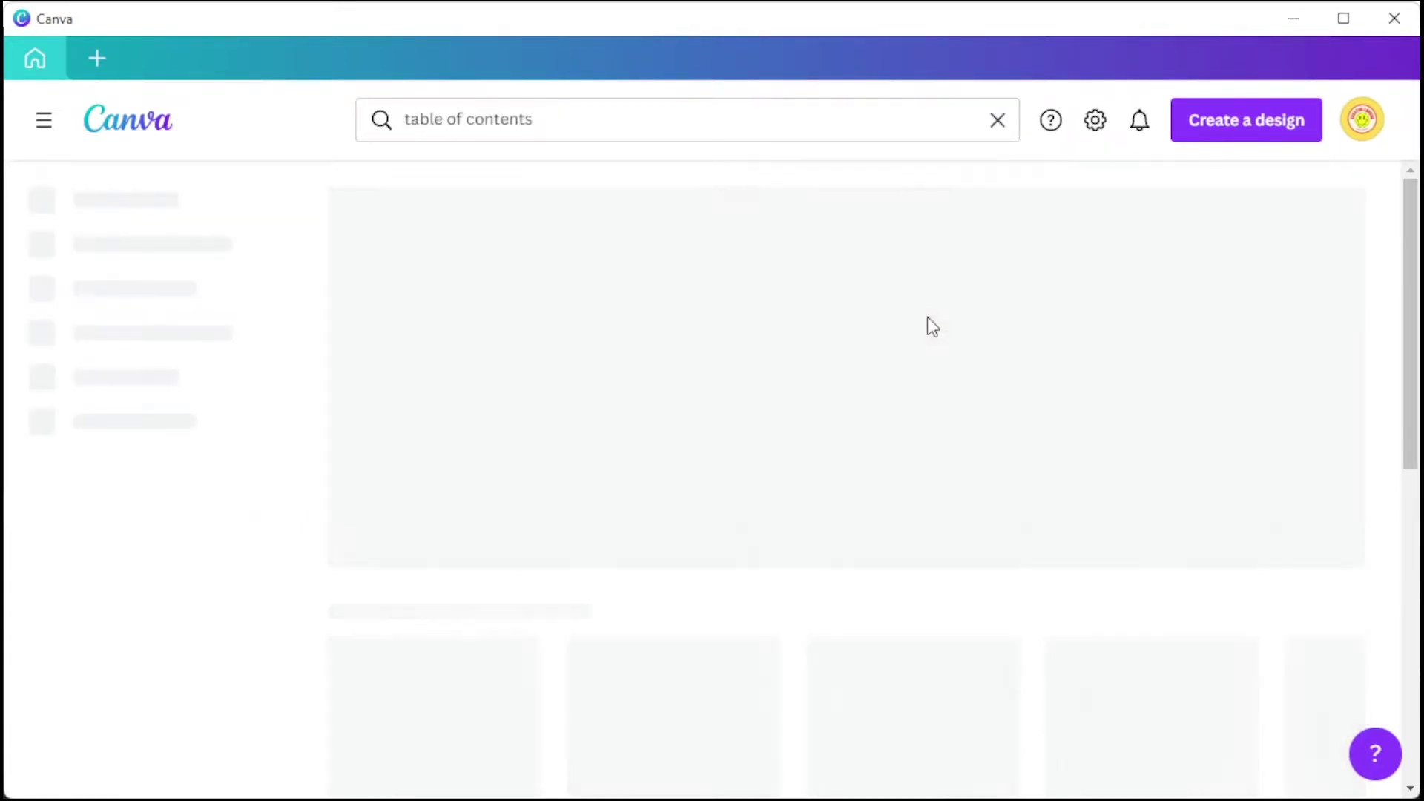
scroll(929, 325, down, 2)
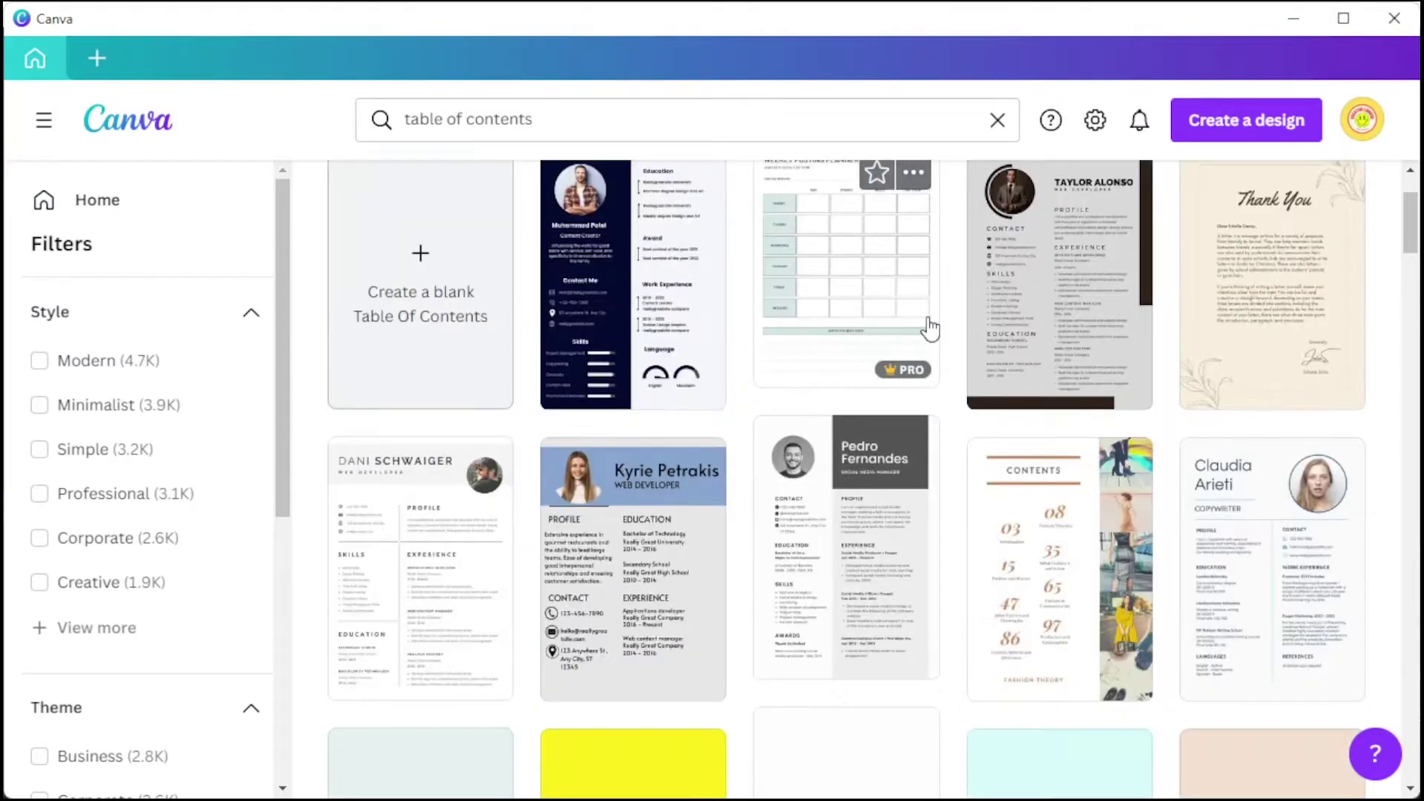
scroll(929, 325, down, 2)
scroll(928, 325, down, 2)
scroll(929, 325, down, 2)
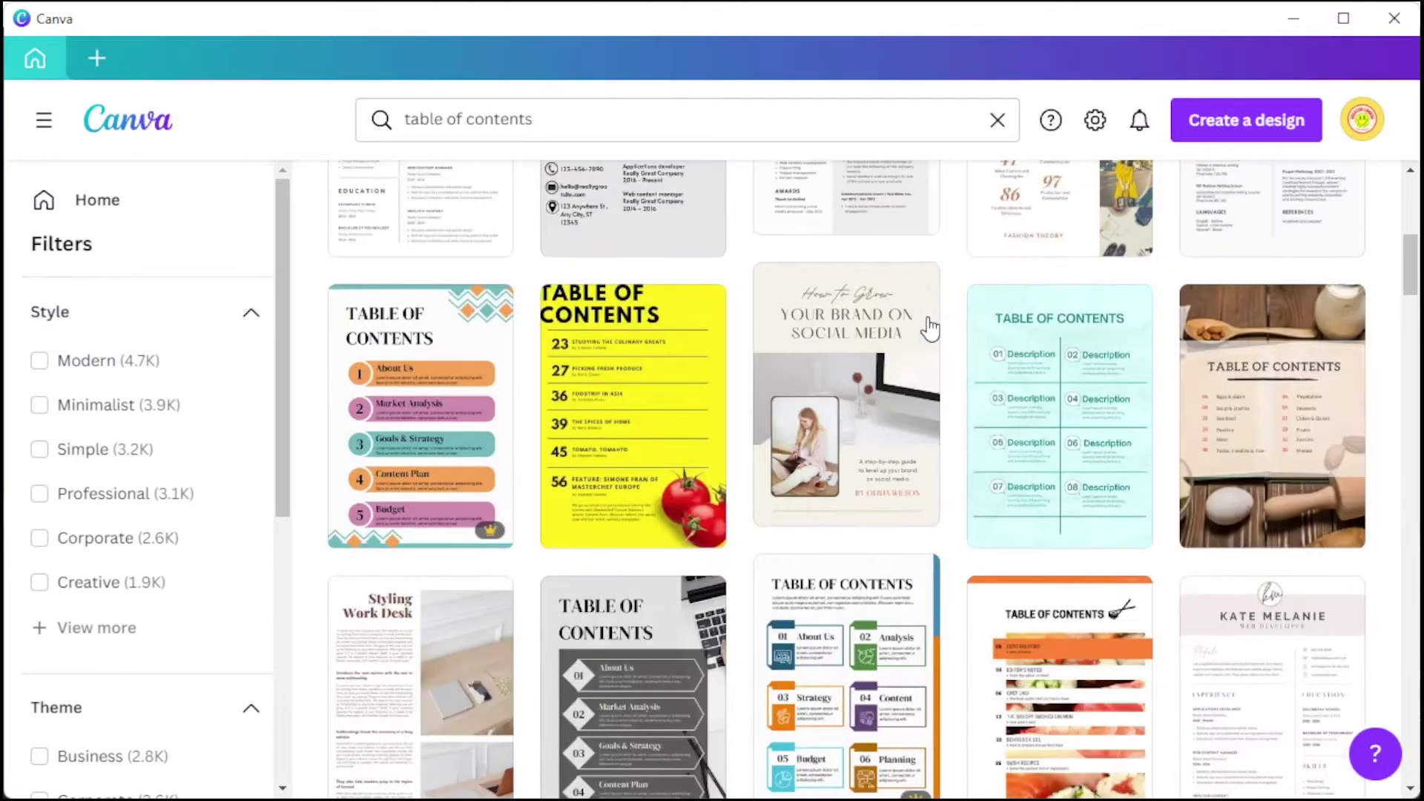
scroll(929, 325, down, 2)
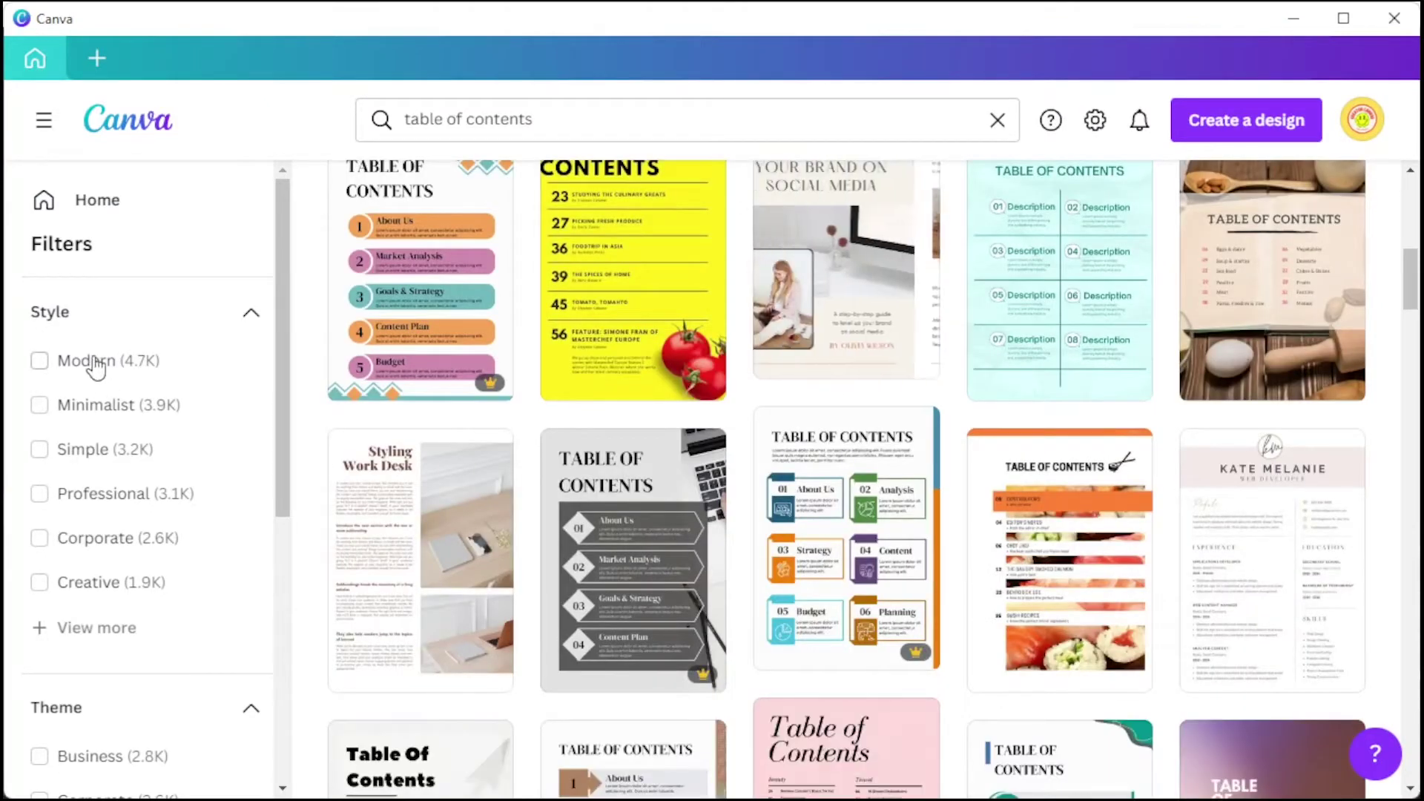
click(120, 586)
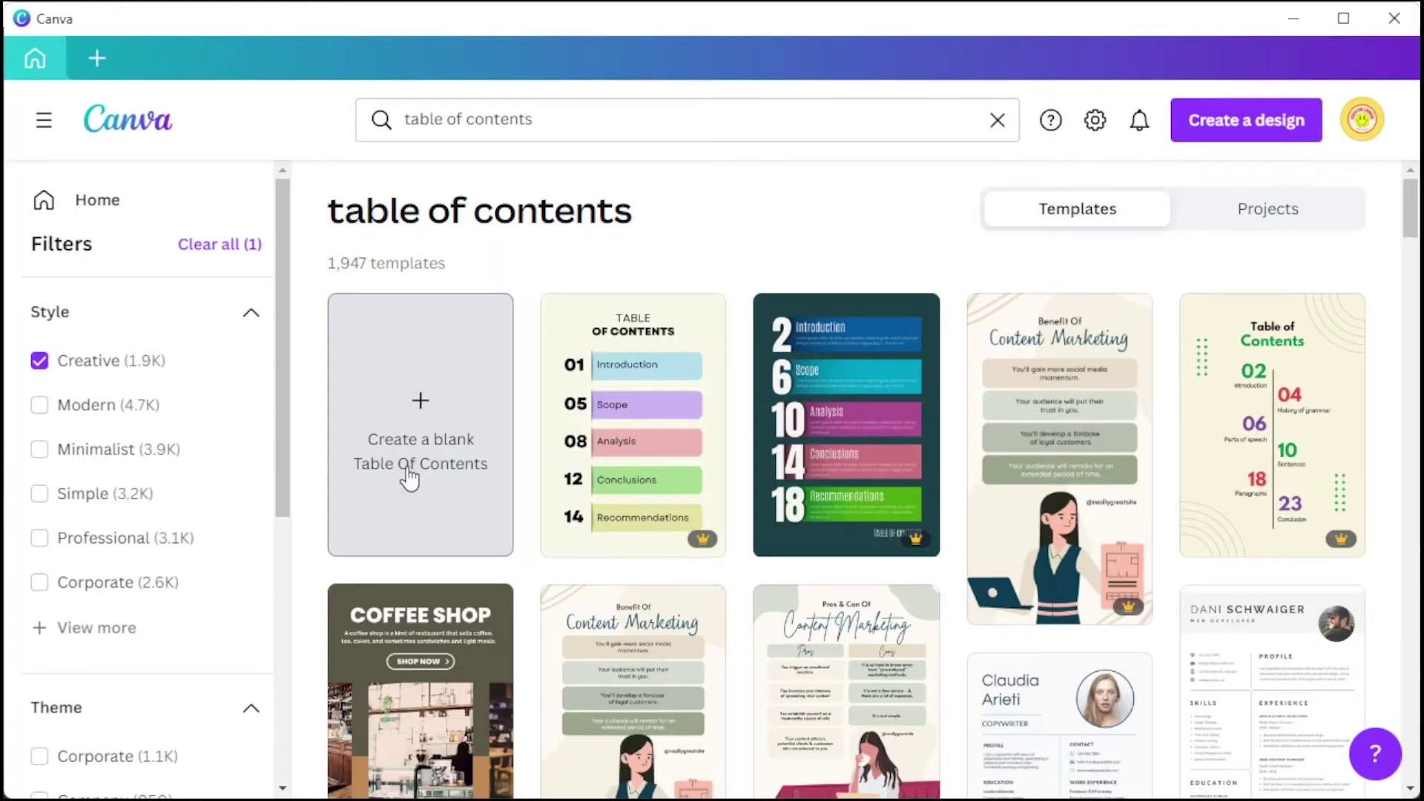
Bring up the Create a design menu of suggested design types.
click(1242, 145)
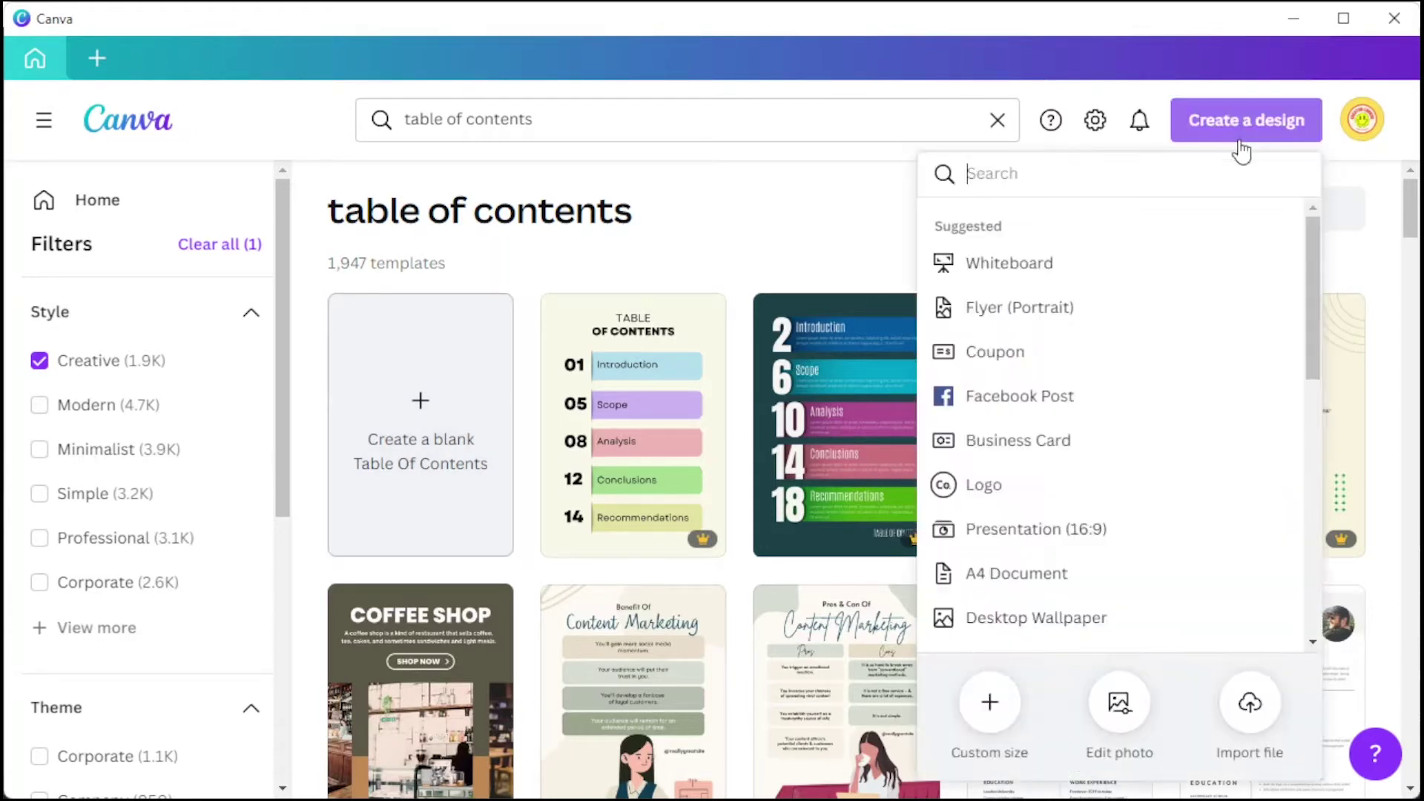
scroll(1106, 532, down, 5)
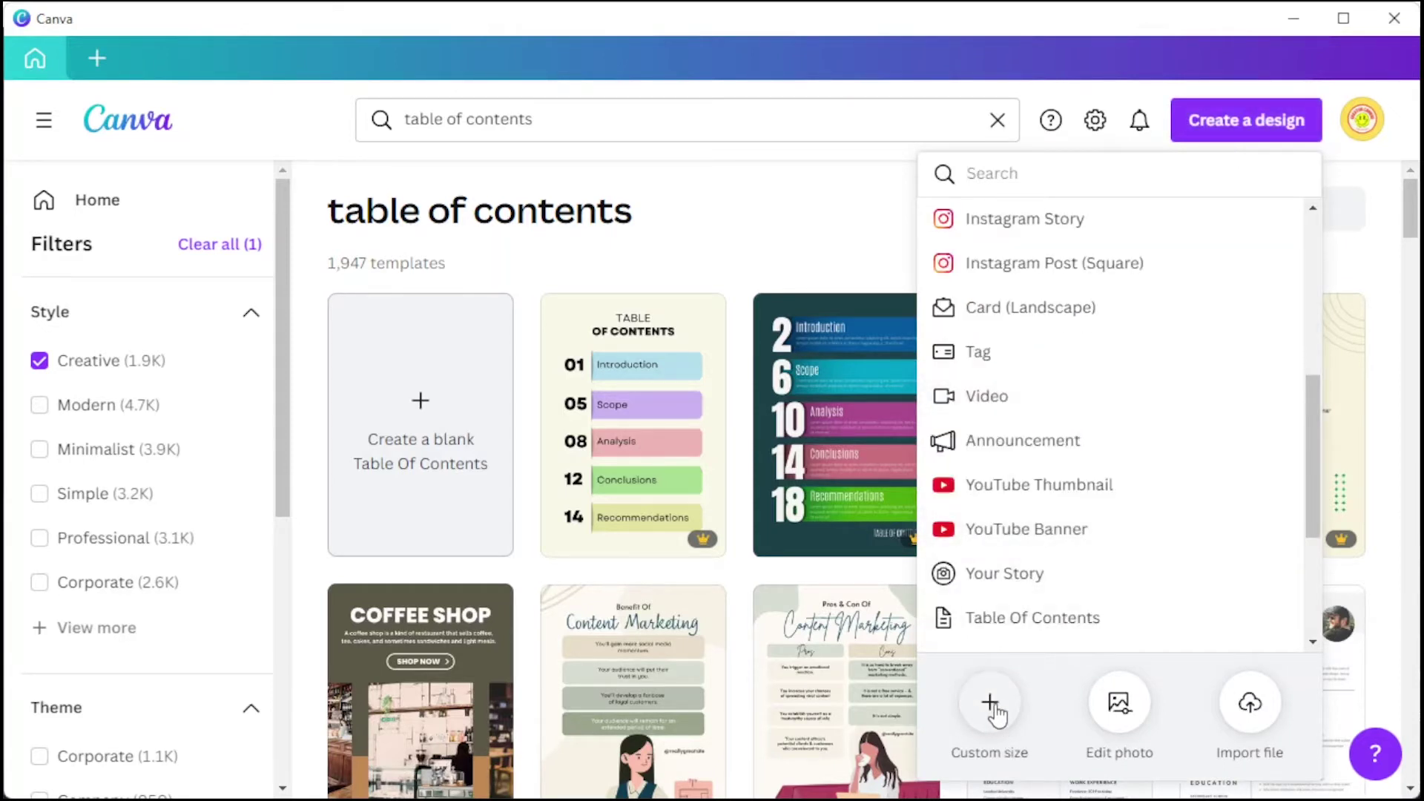
Open the green-numbered Cream Simple Minimal Table Of Contents template for editing.
click(991, 707)
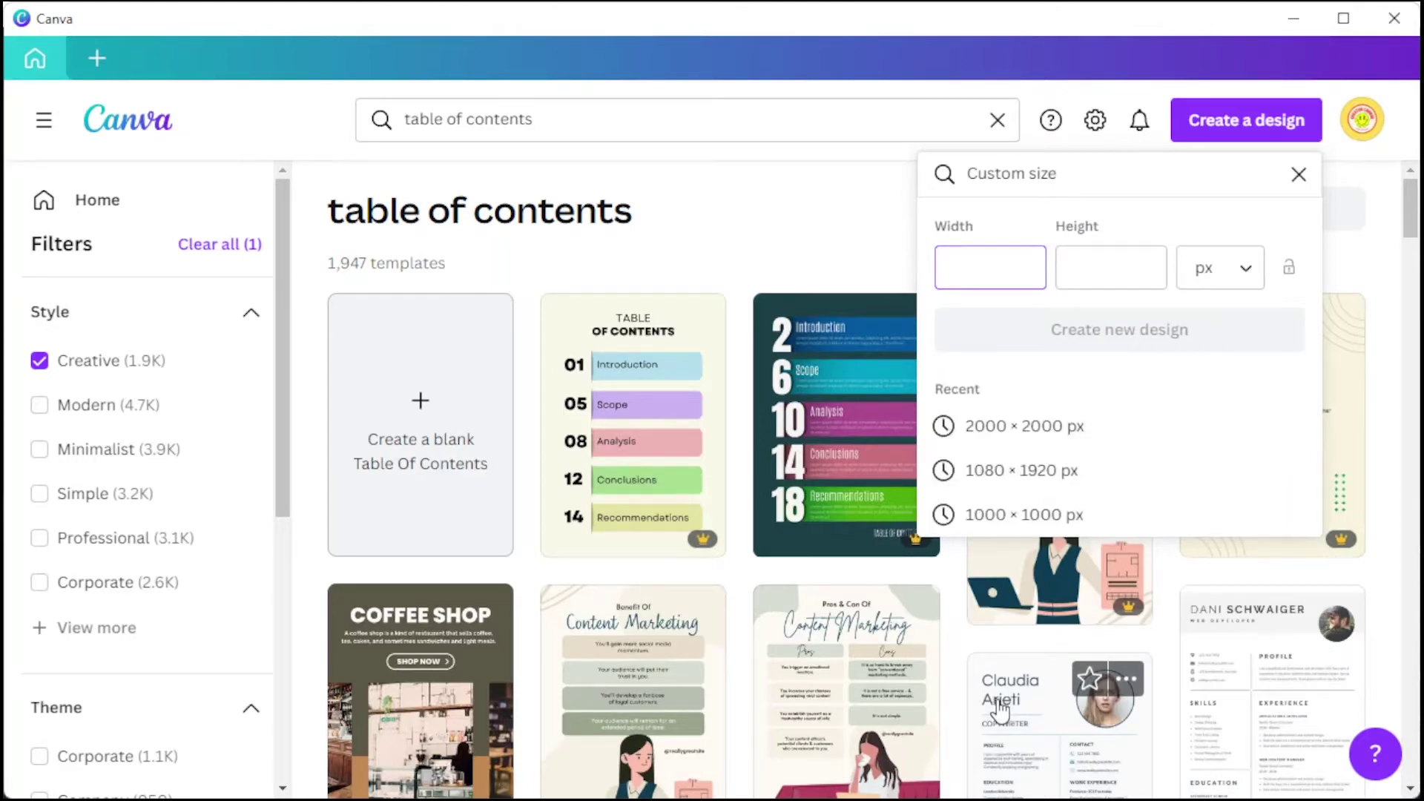
click(760, 236)
scroll(757, 234, down, 3)
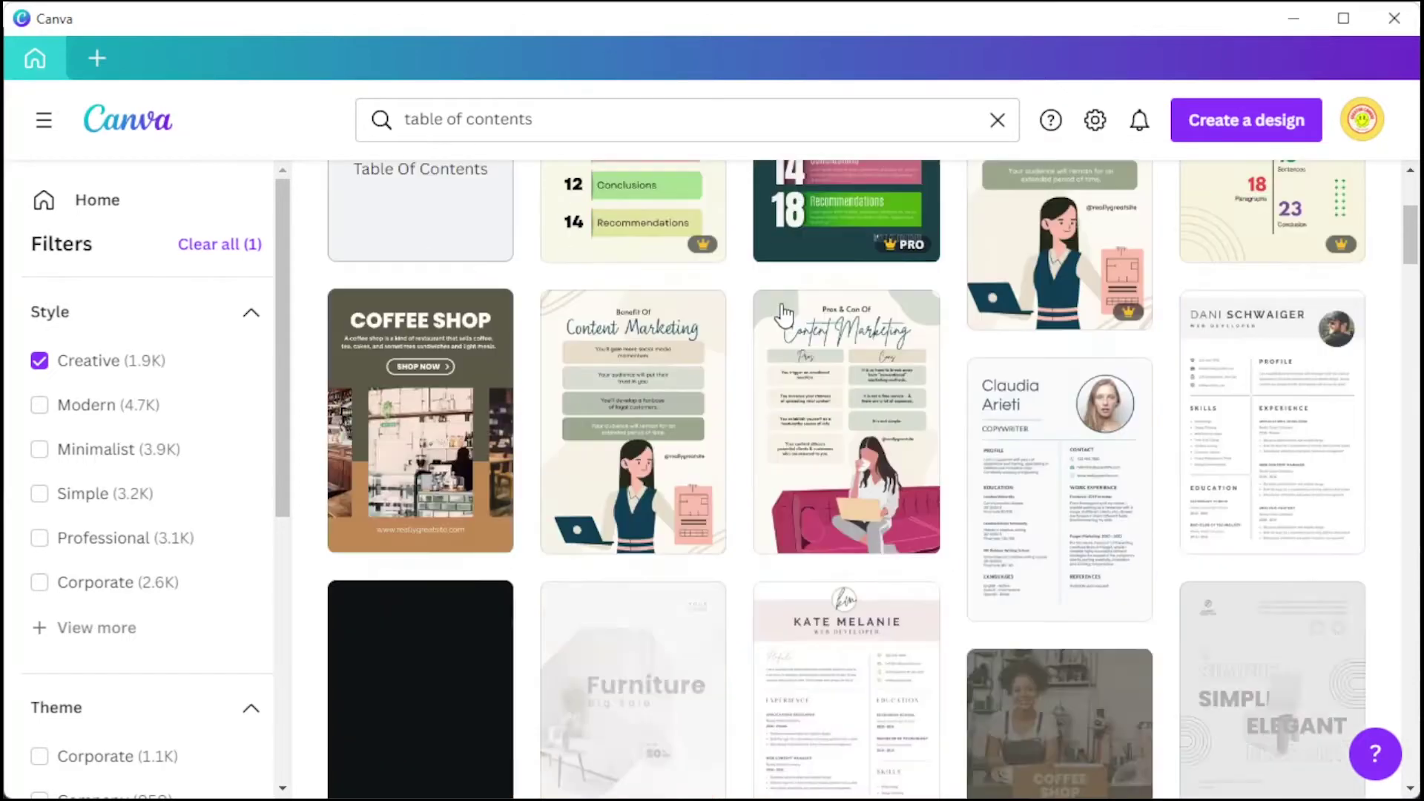
scroll(760, 267, down, 3)
scroll(764, 295, down, 2)
scroll(767, 319, down, 3)
scroll(767, 319, down, 5)
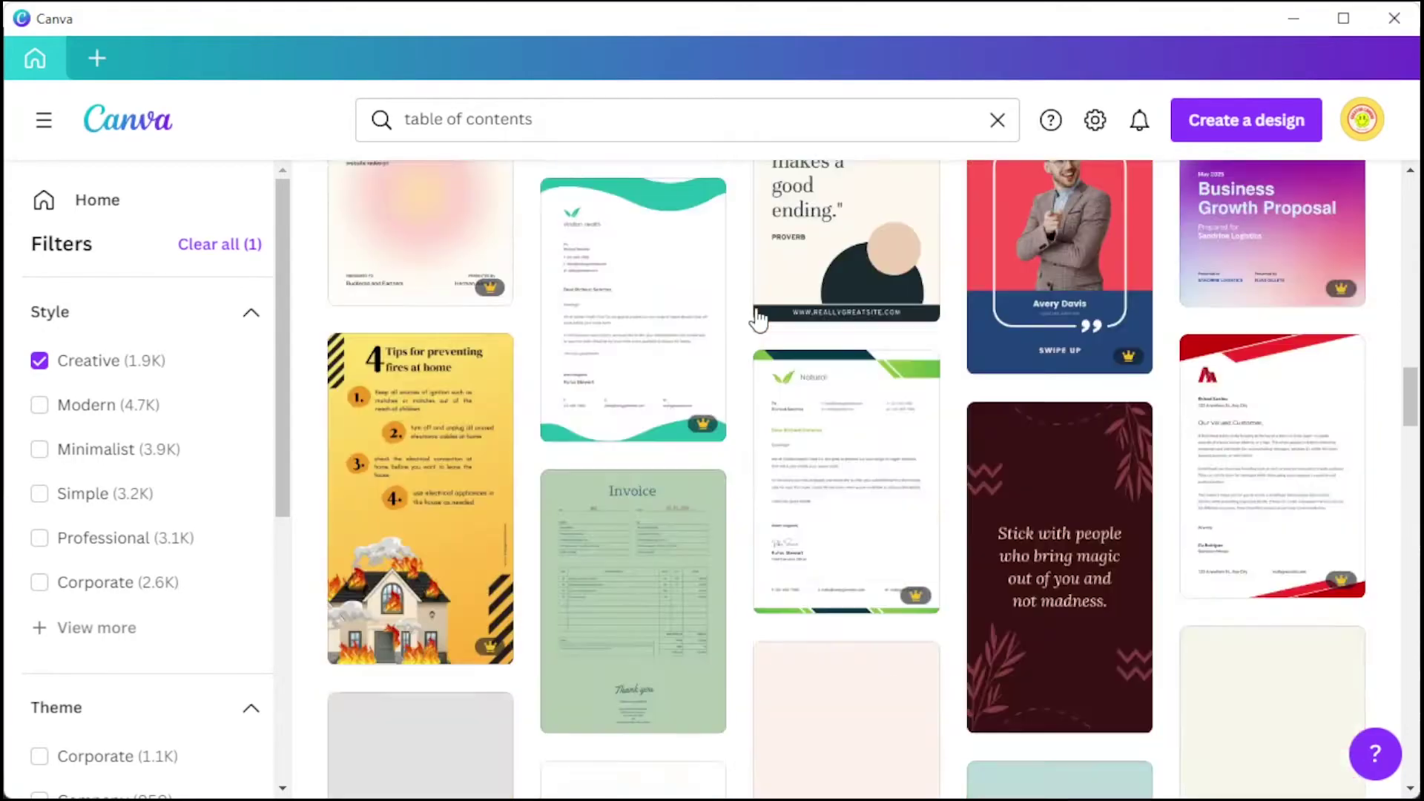
scroll(761, 319, down, 5)
scroll(757, 320, down, 5)
scroll(758, 319, down, 5)
scroll(758, 319, down, 5)
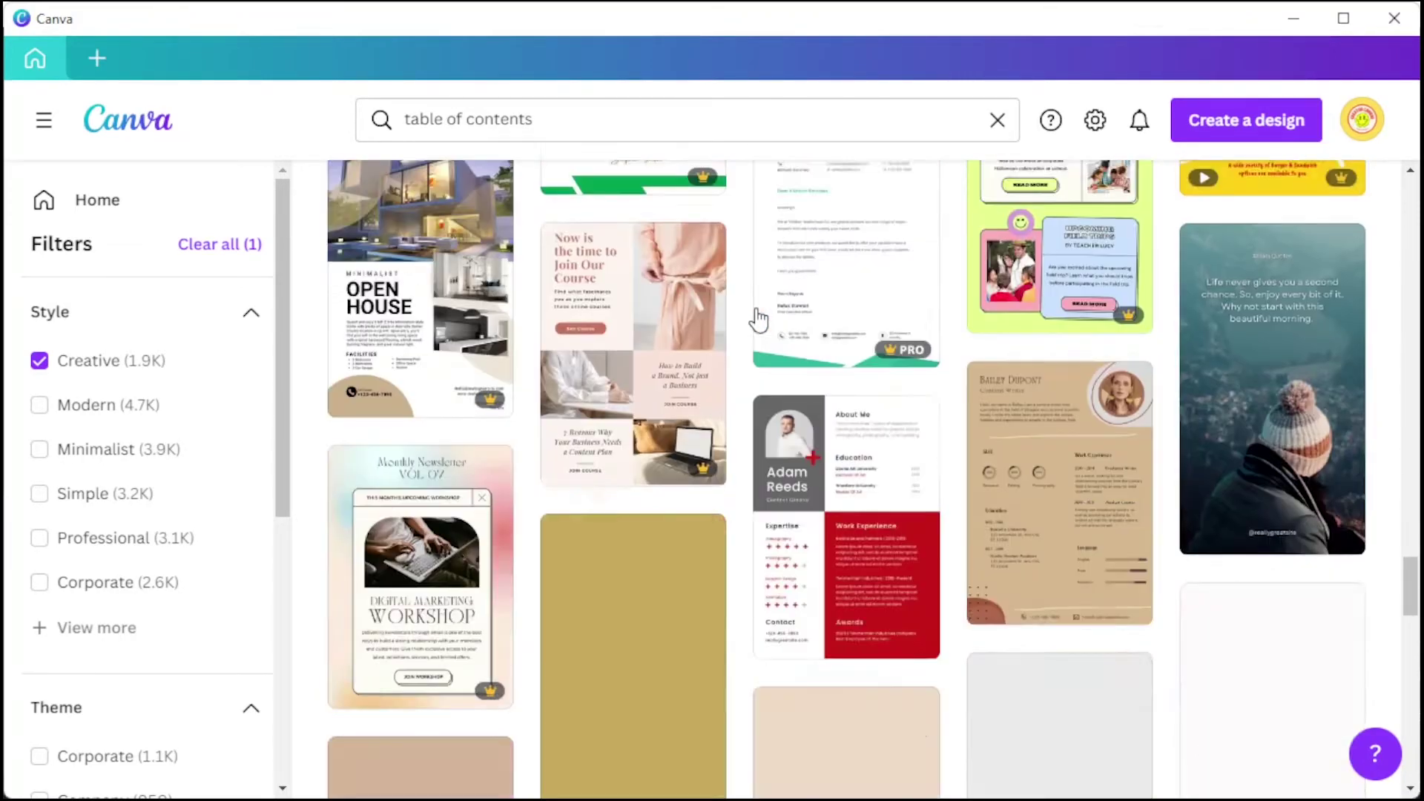
scroll(757, 319, down, 5)
scroll(758, 319, down, 3)
scroll(756, 319, down, 3)
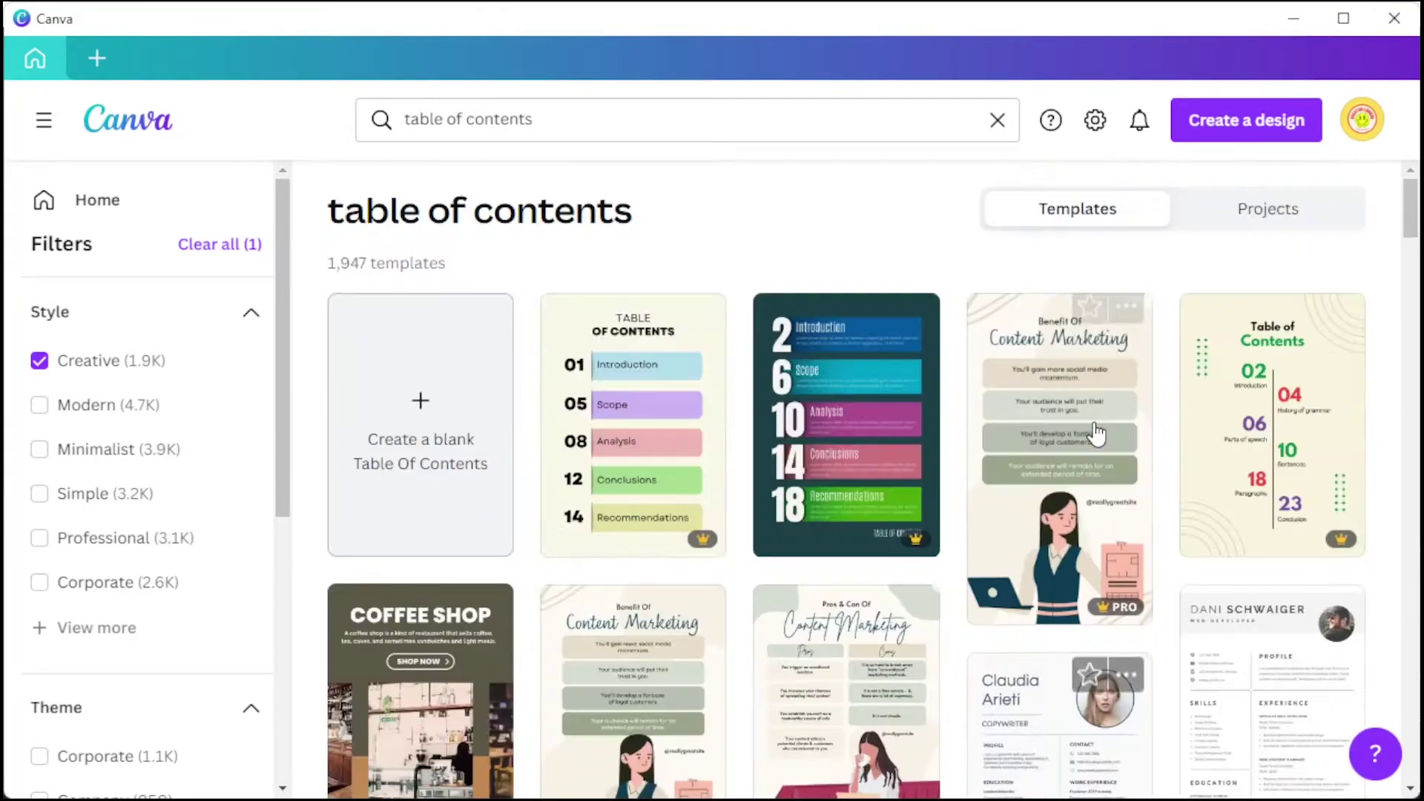
click(1314, 411)
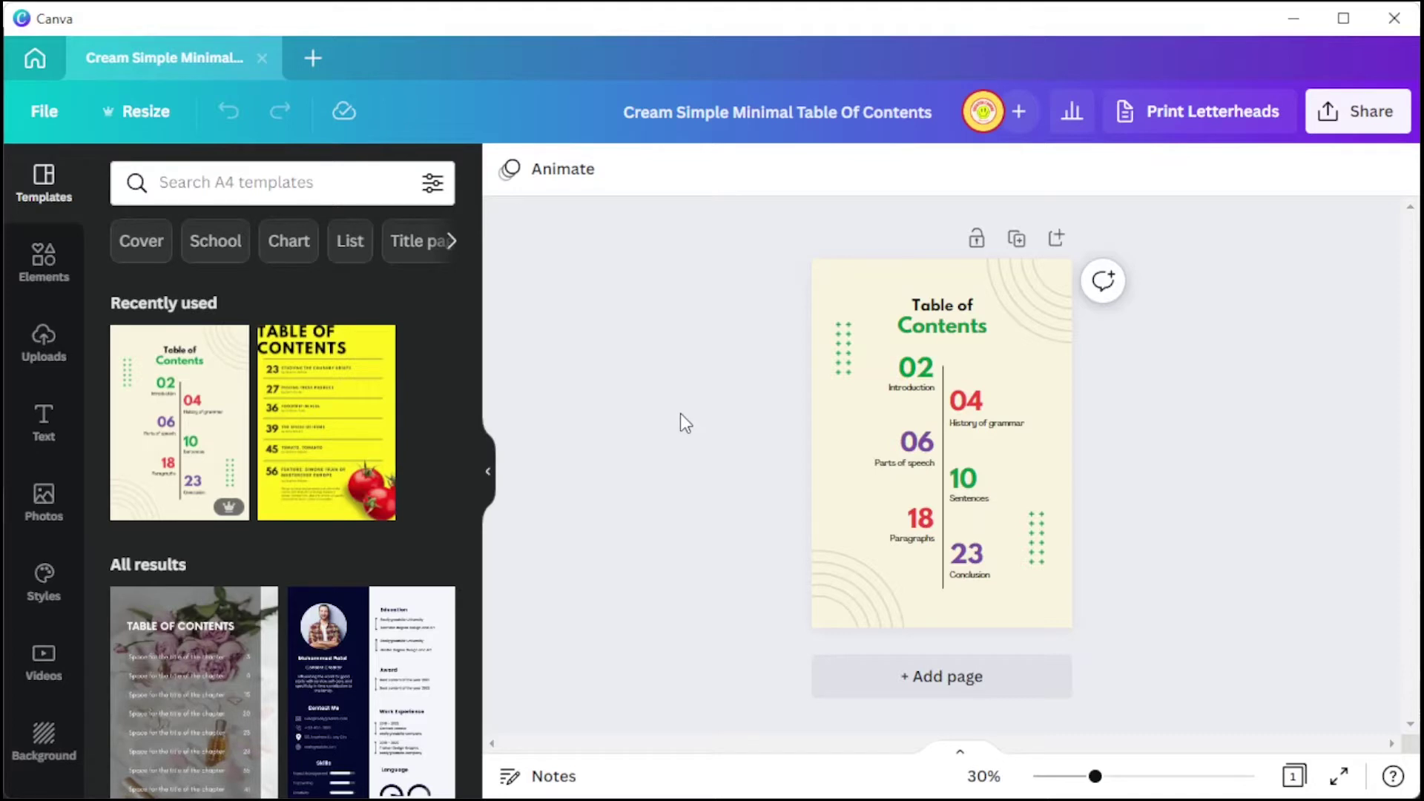
click(44, 425)
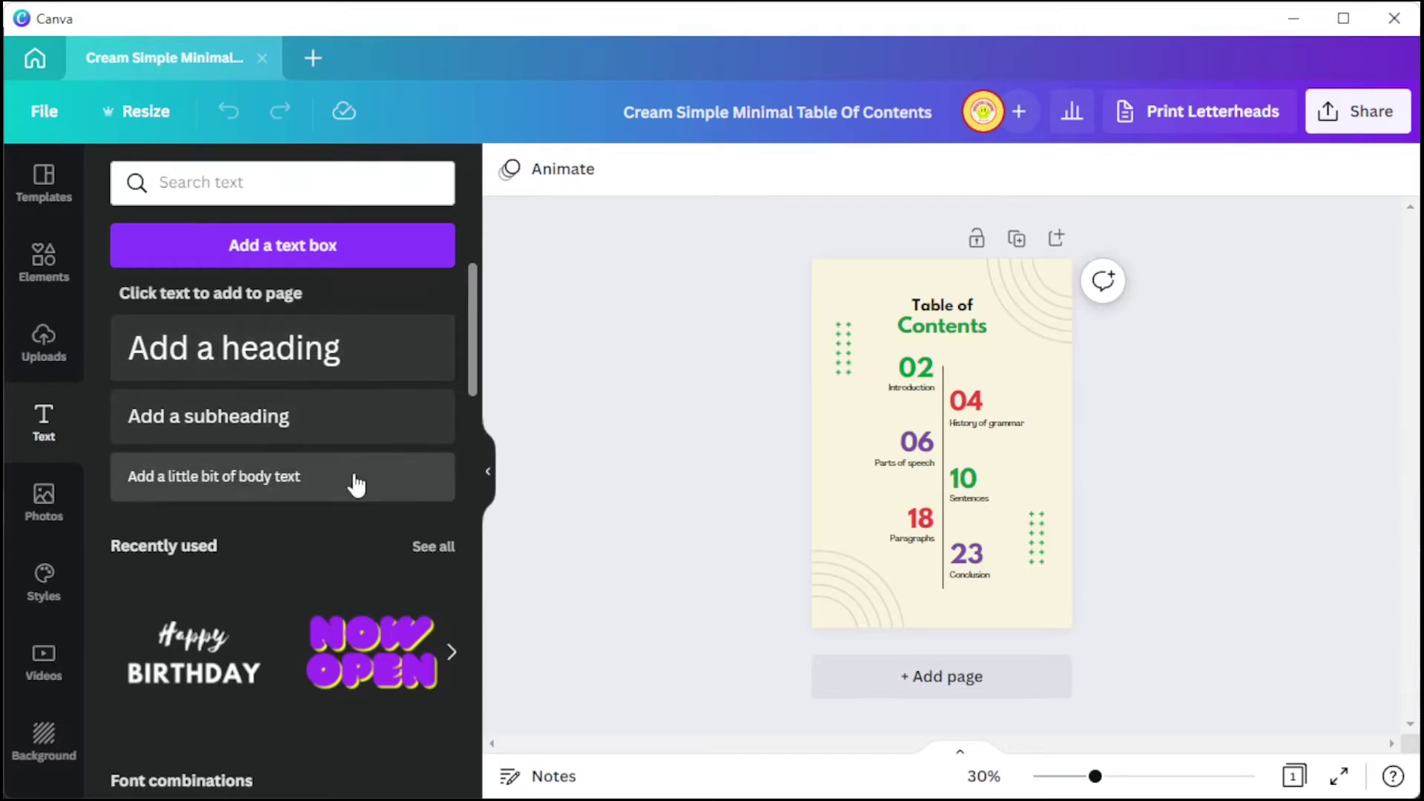
scroll(357, 481, down, 3)
scroll(356, 481, down, 1)
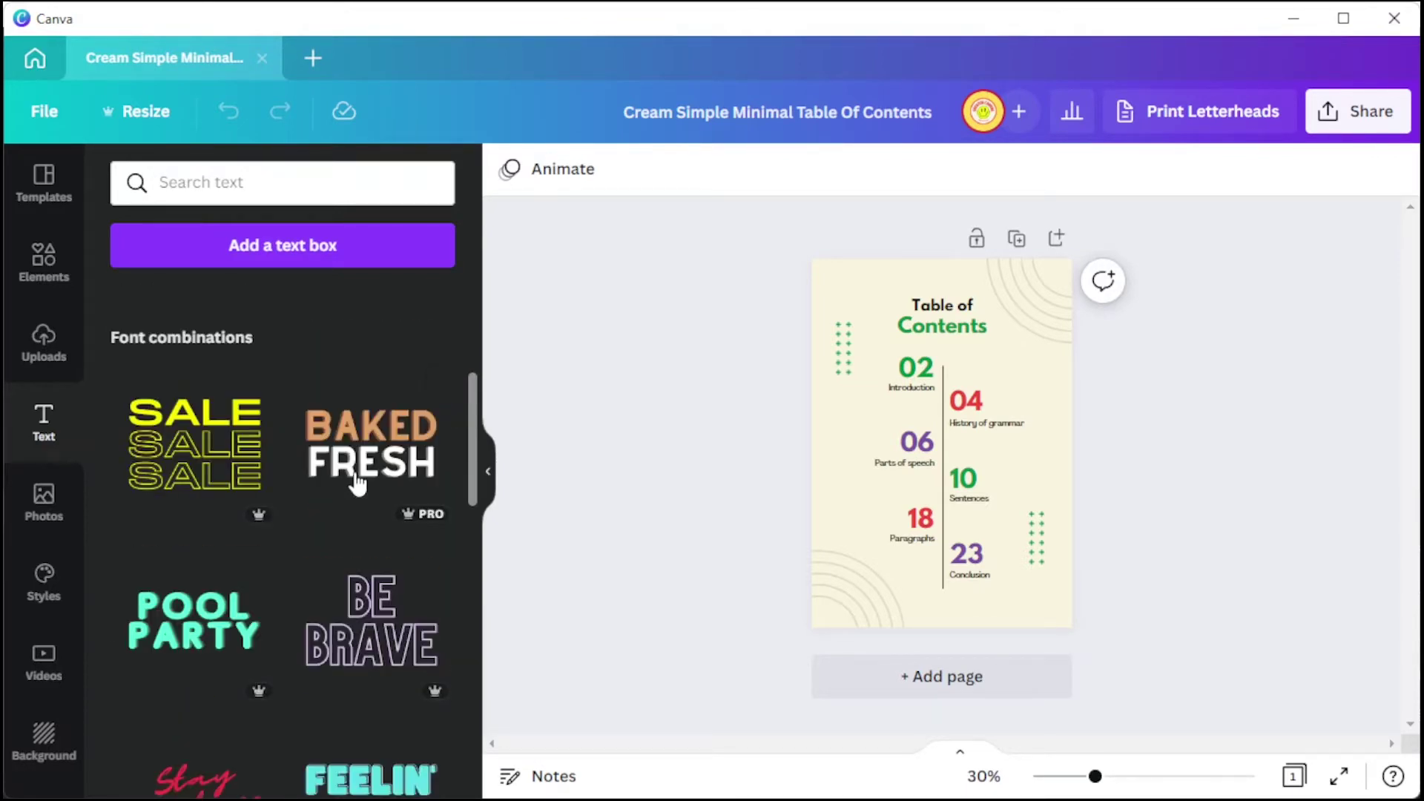
scroll(400, 542, down, 1)
scroll(396, 566, down, 1)
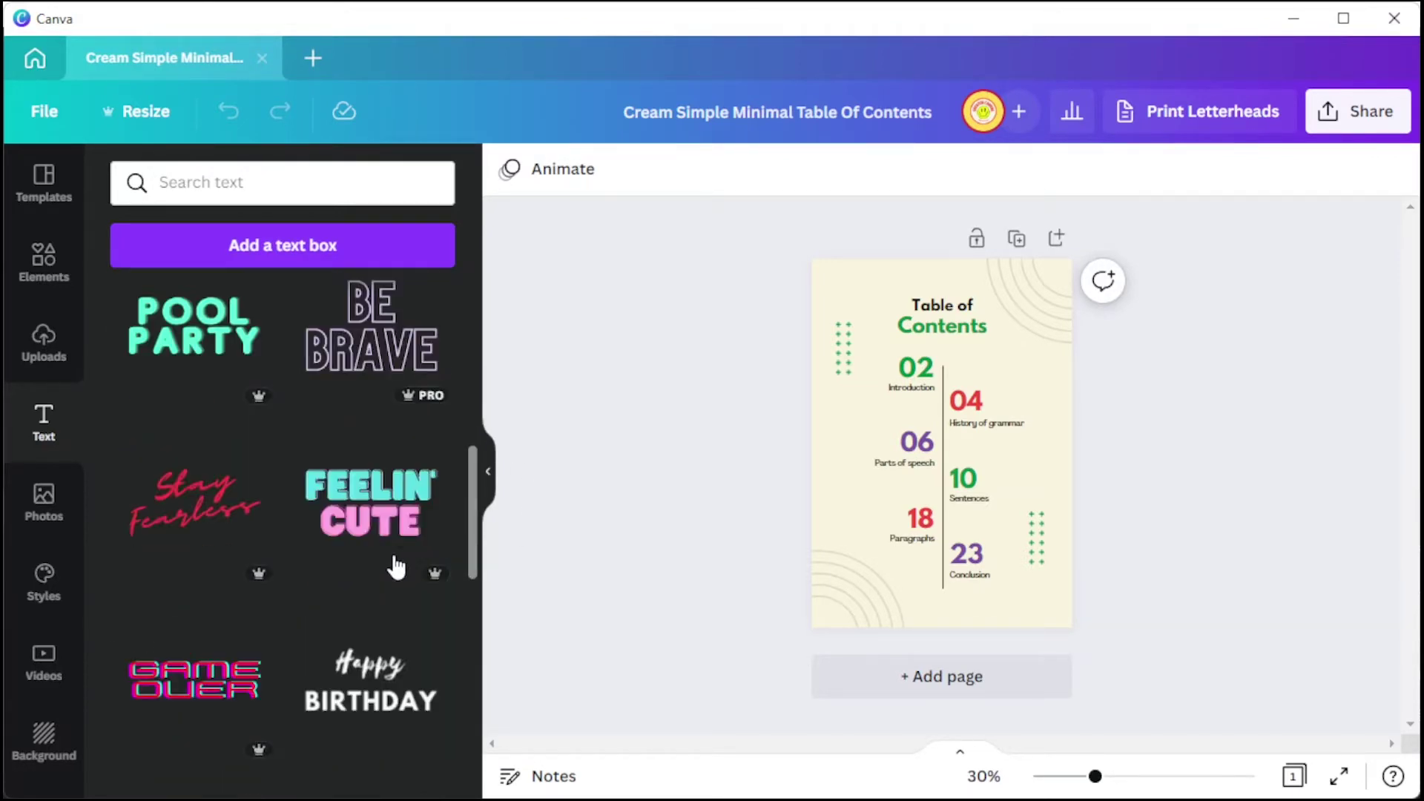
scroll(397, 565, down, 1)
scroll(398, 565, down, 1)
scroll(397, 565, down, 1)
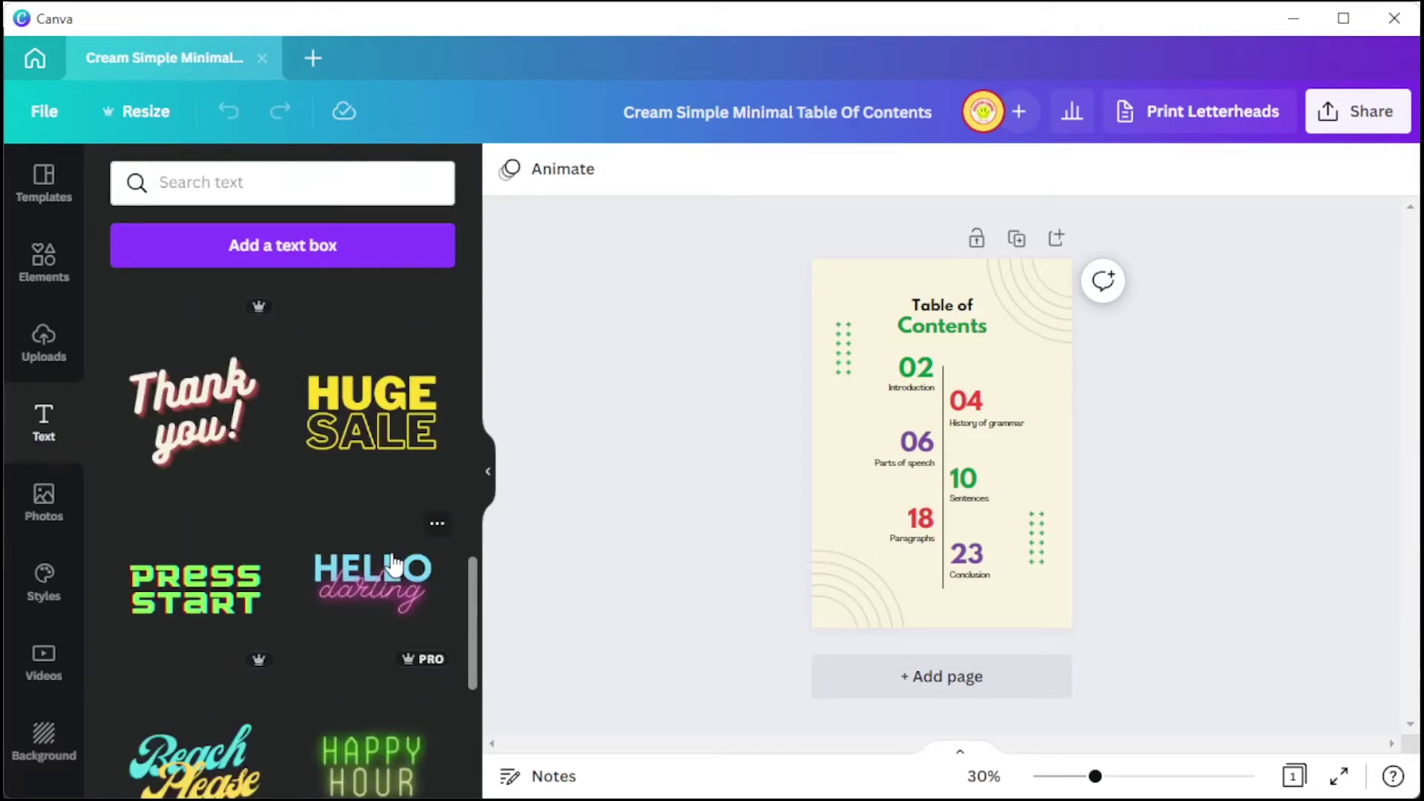
Select the 'Contents' heading, set in League Spartan at 44.2.
click(923, 338)
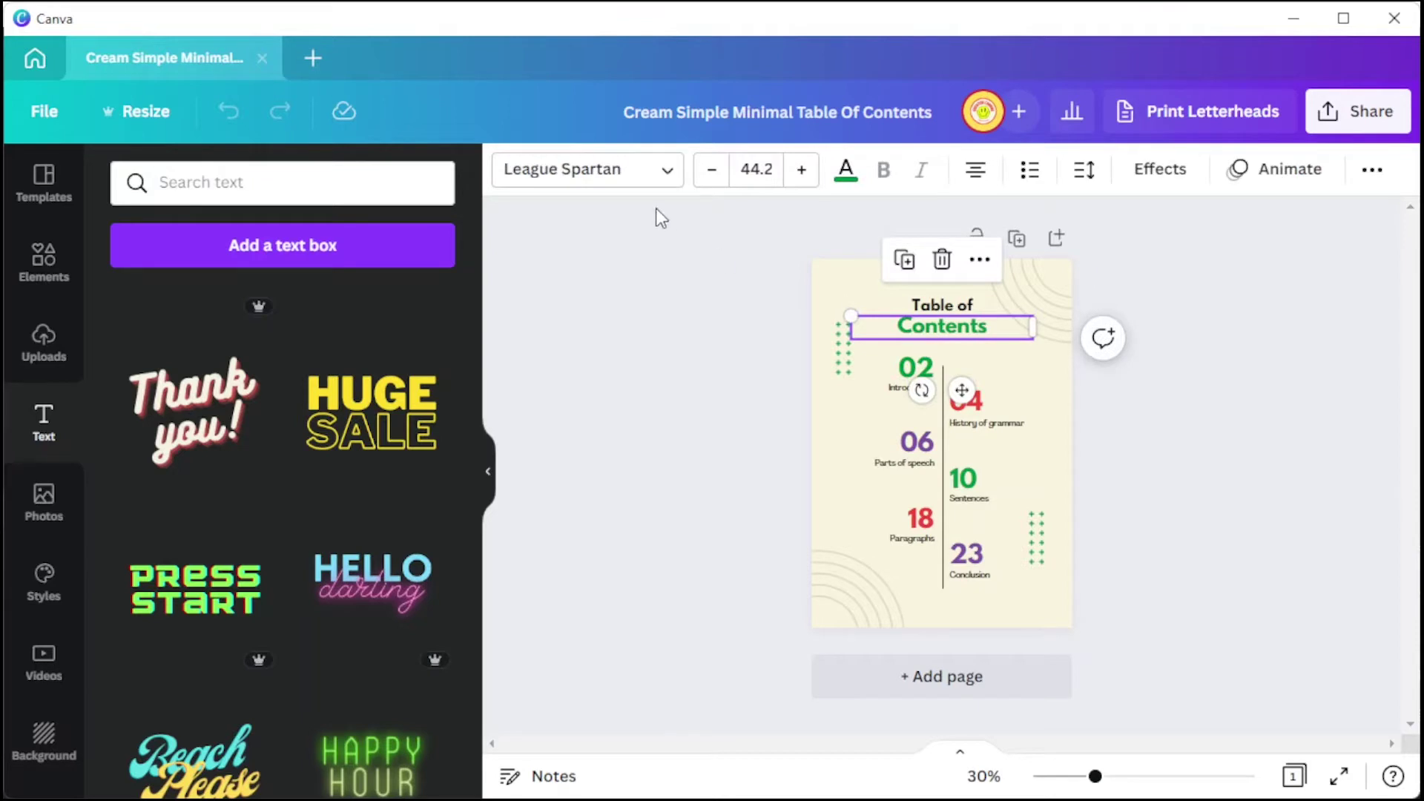
Raise the League Spartan 'Contents' heading font size from 44.2 to 46.2.
click(632, 173)
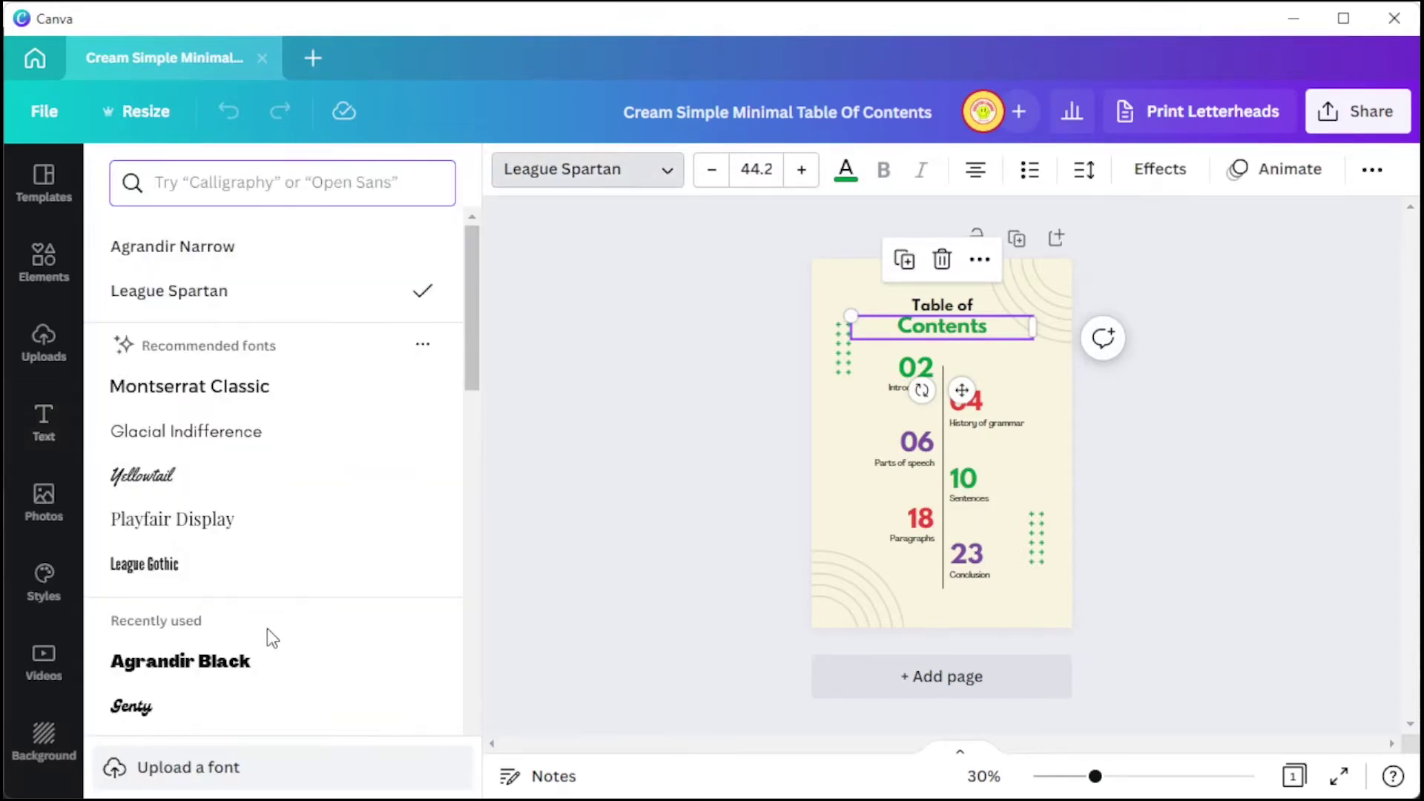
click(799, 169)
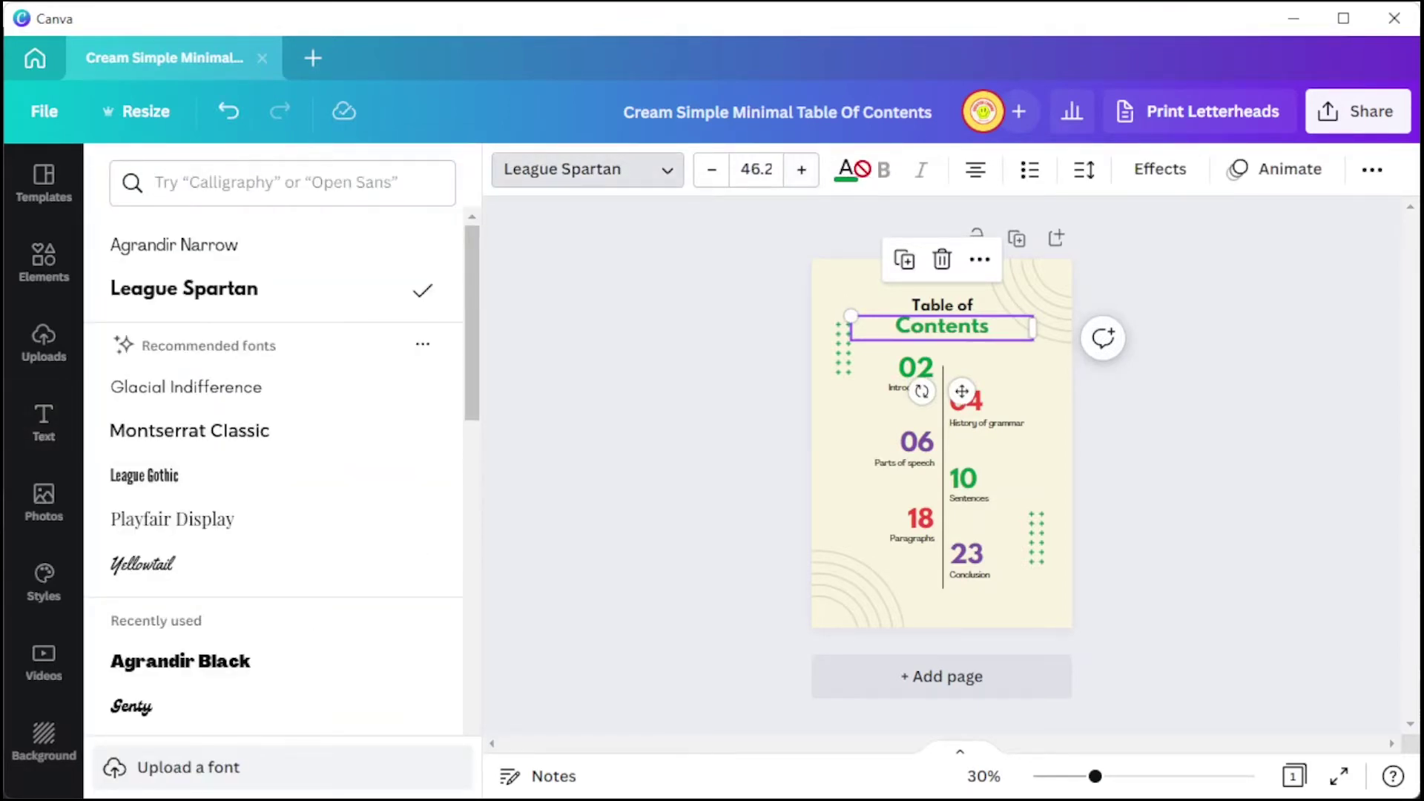
click(844, 182)
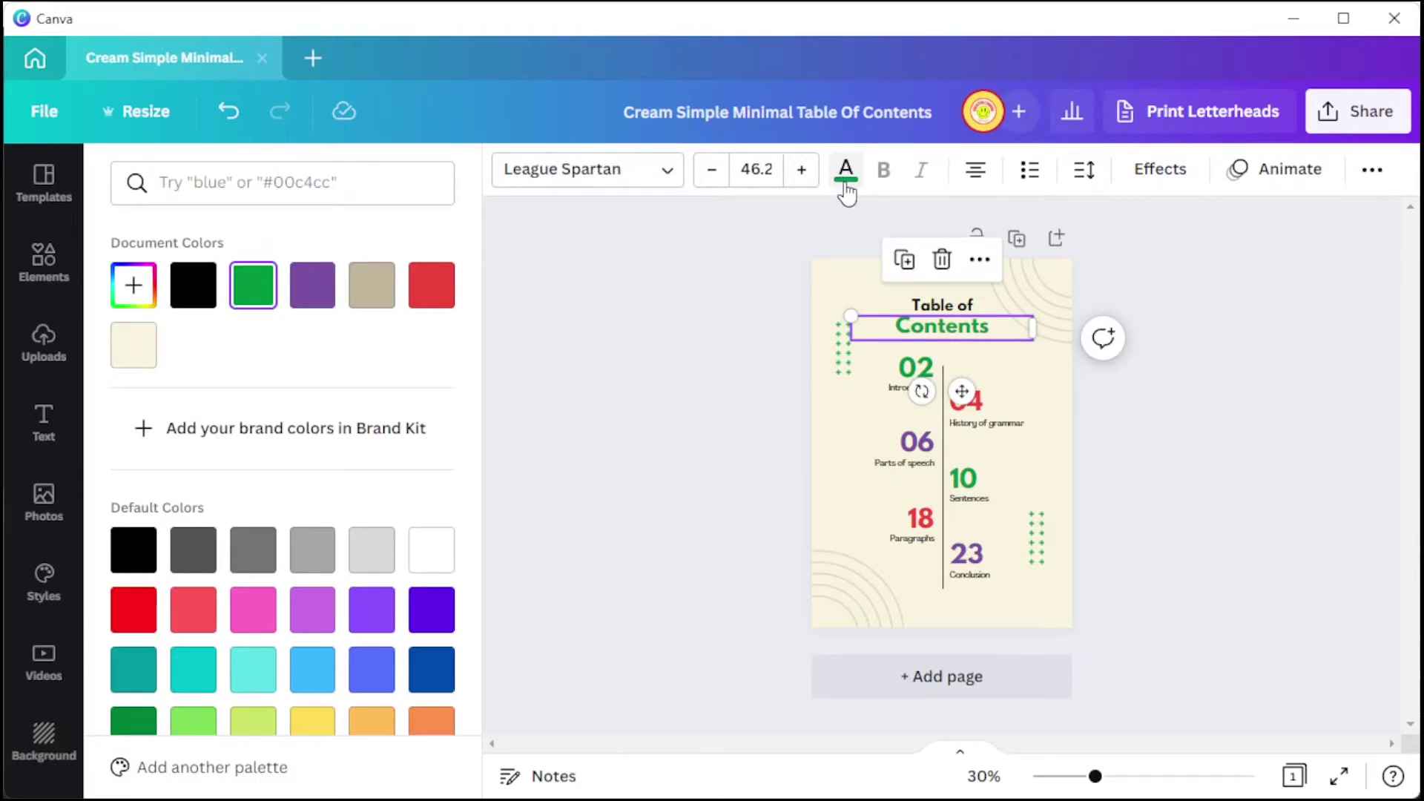
click(45, 265)
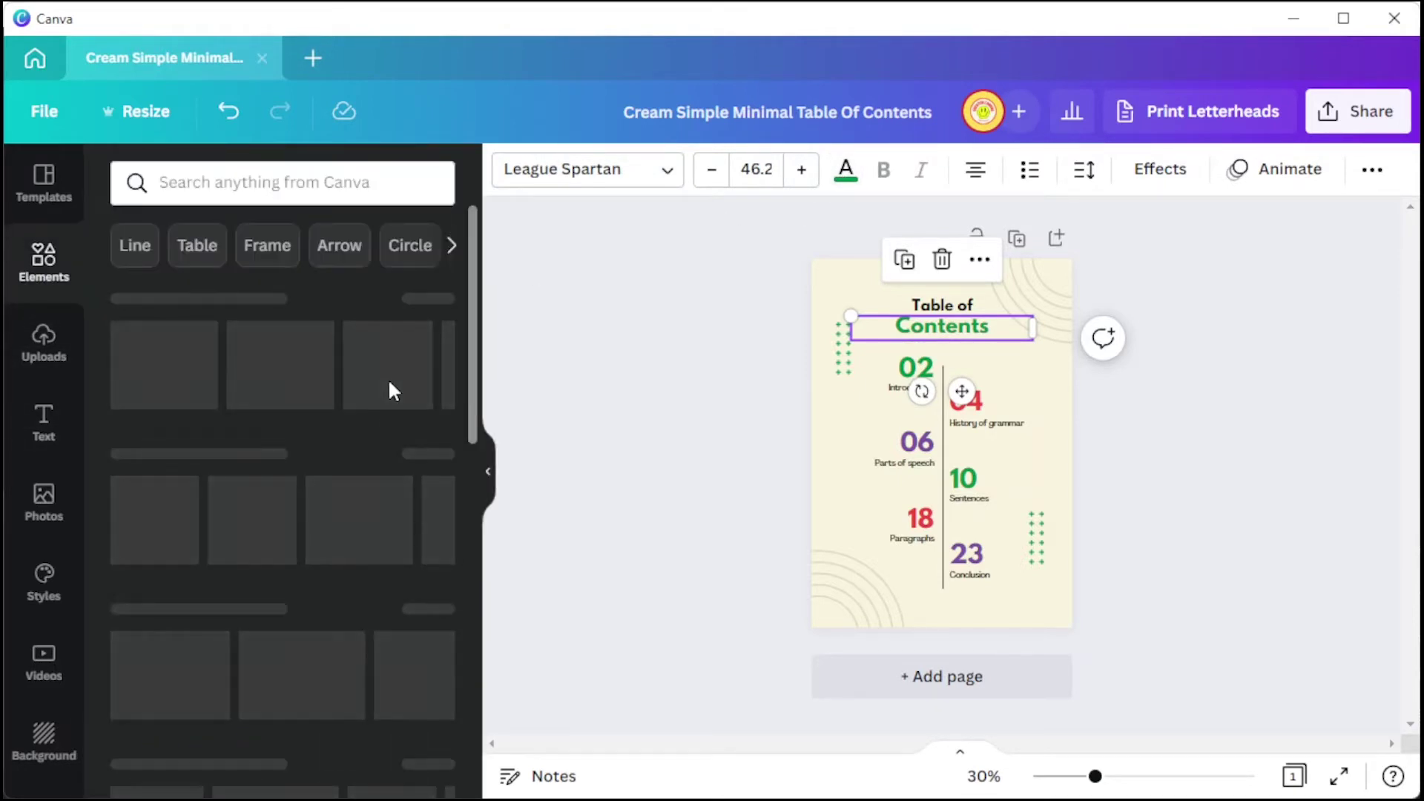
scroll(389, 391, down, 2)
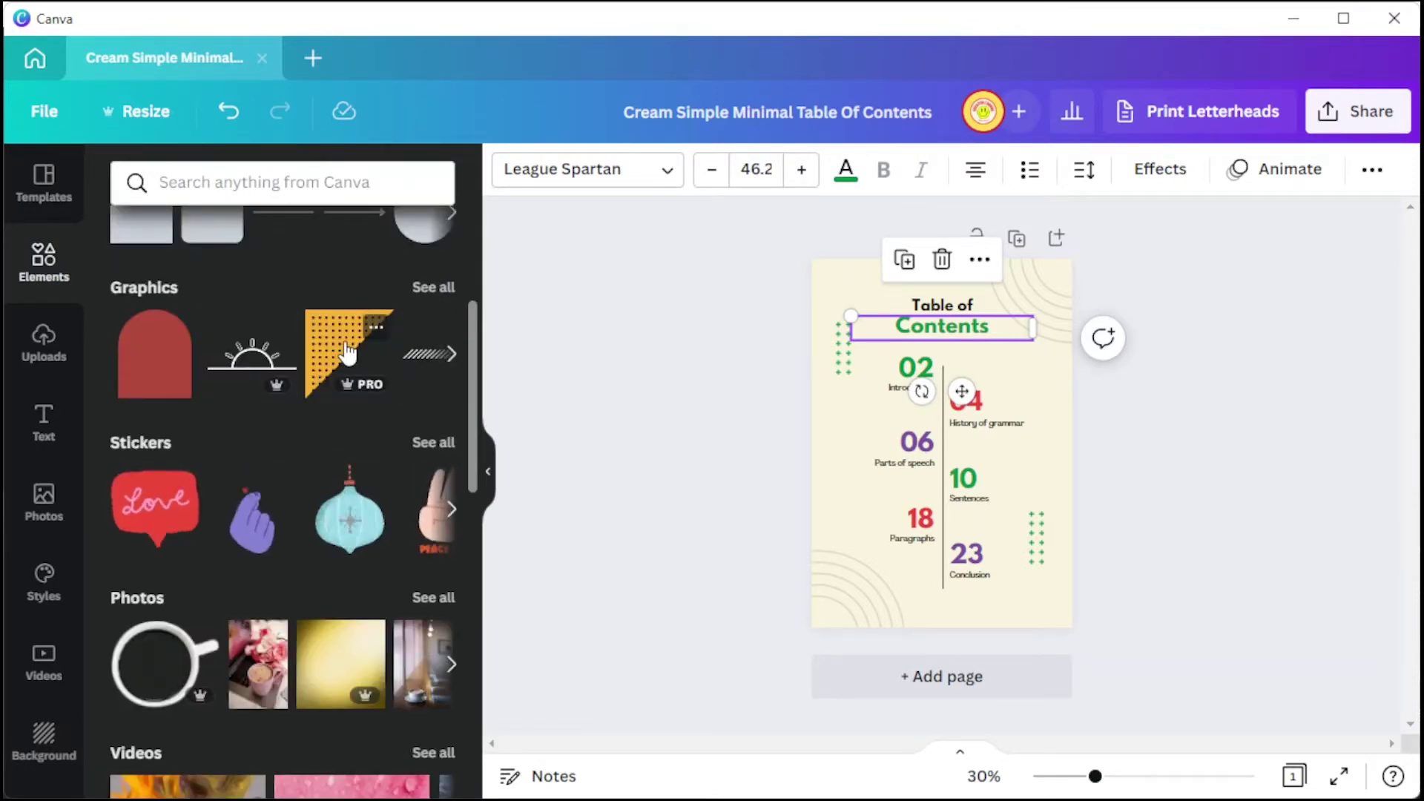
Place the orange dotted triangle at the page's top-left corner and recolour it green.
drag(337, 357, 840, 304)
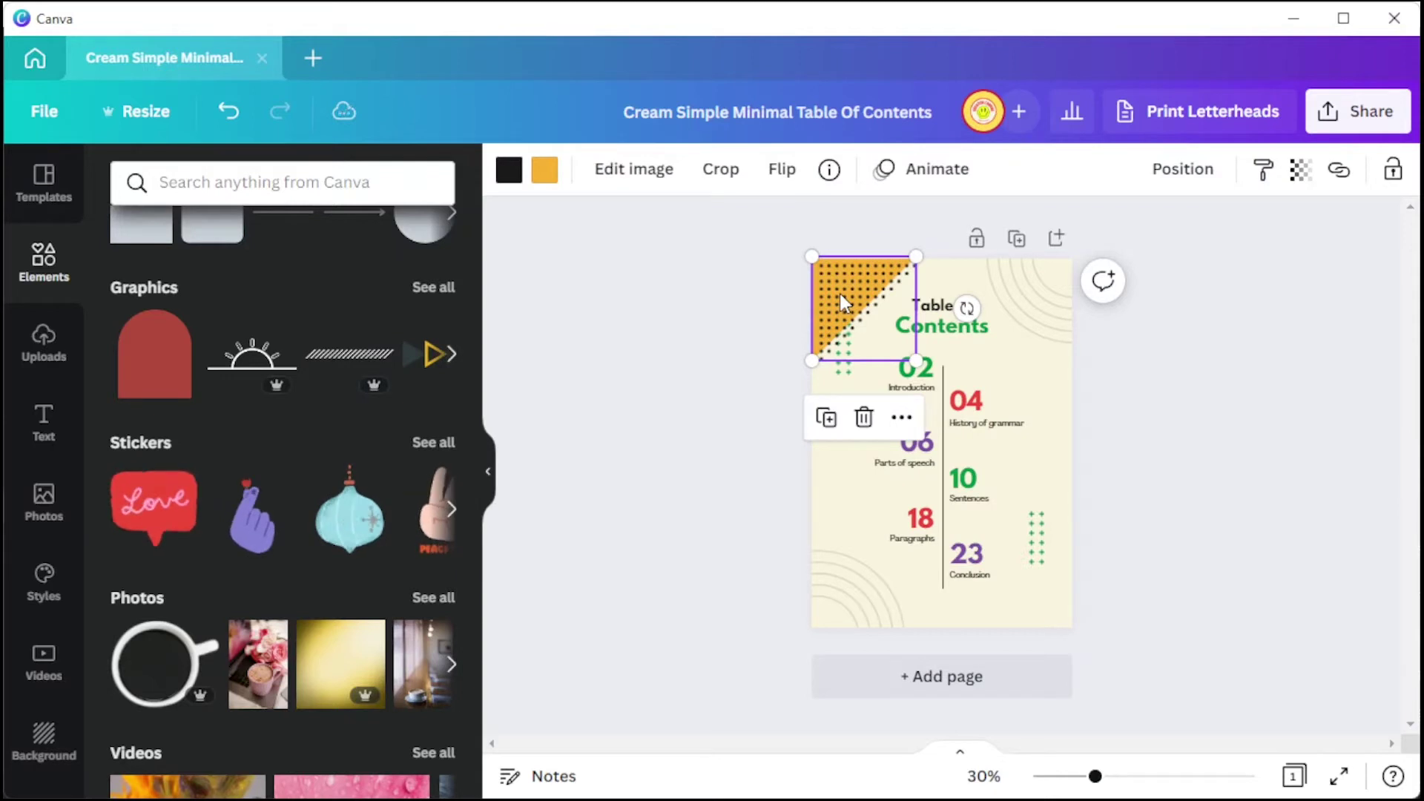
click(544, 170)
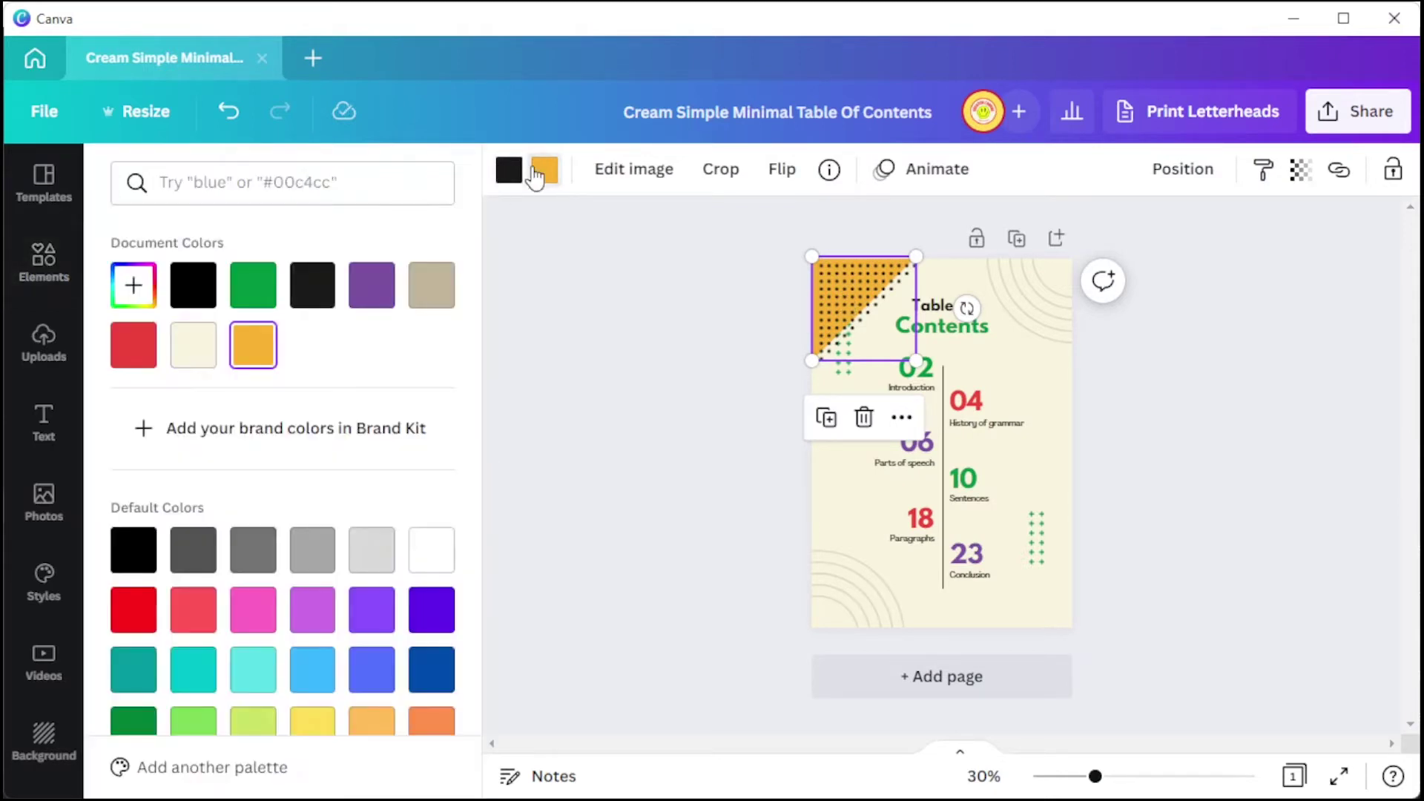
click(389, 305)
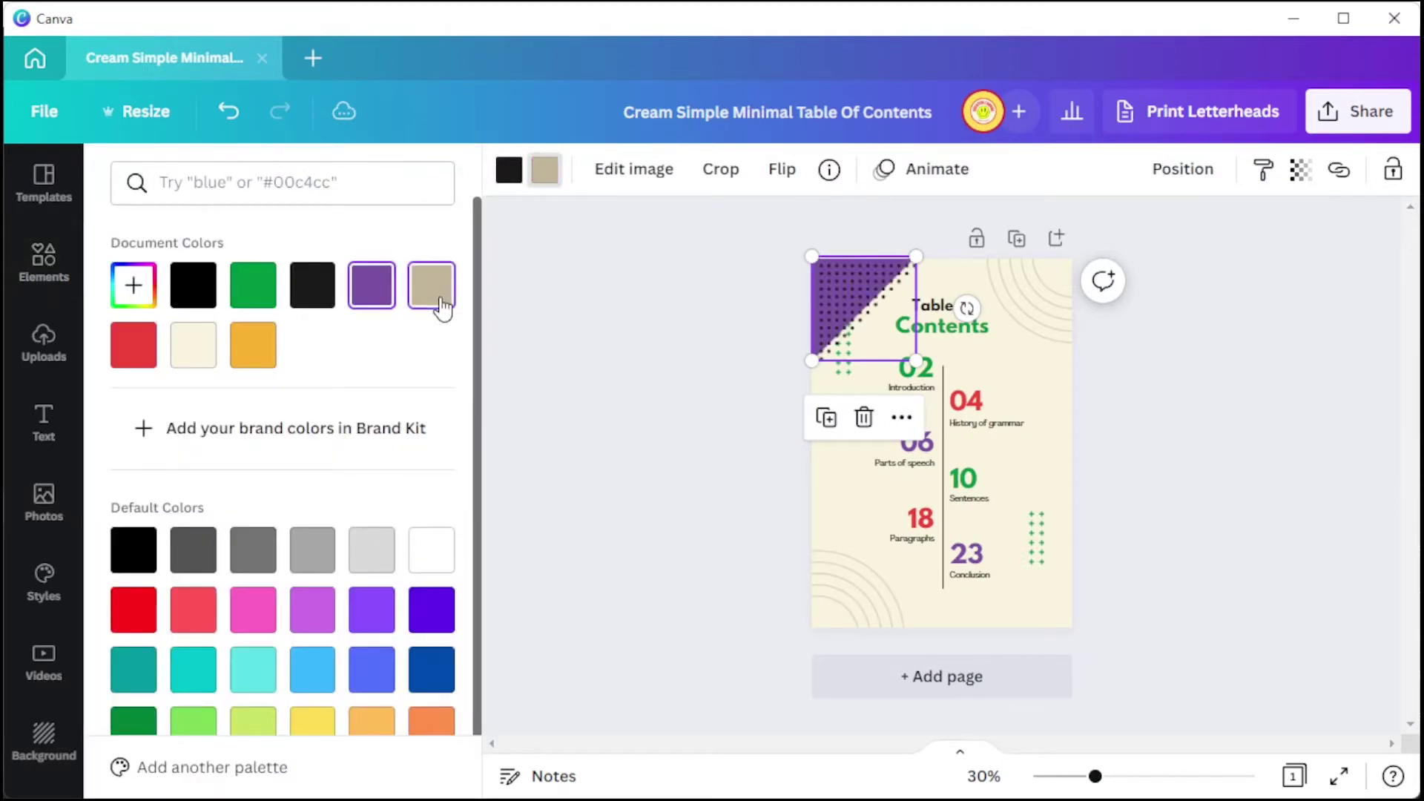
click(253, 295)
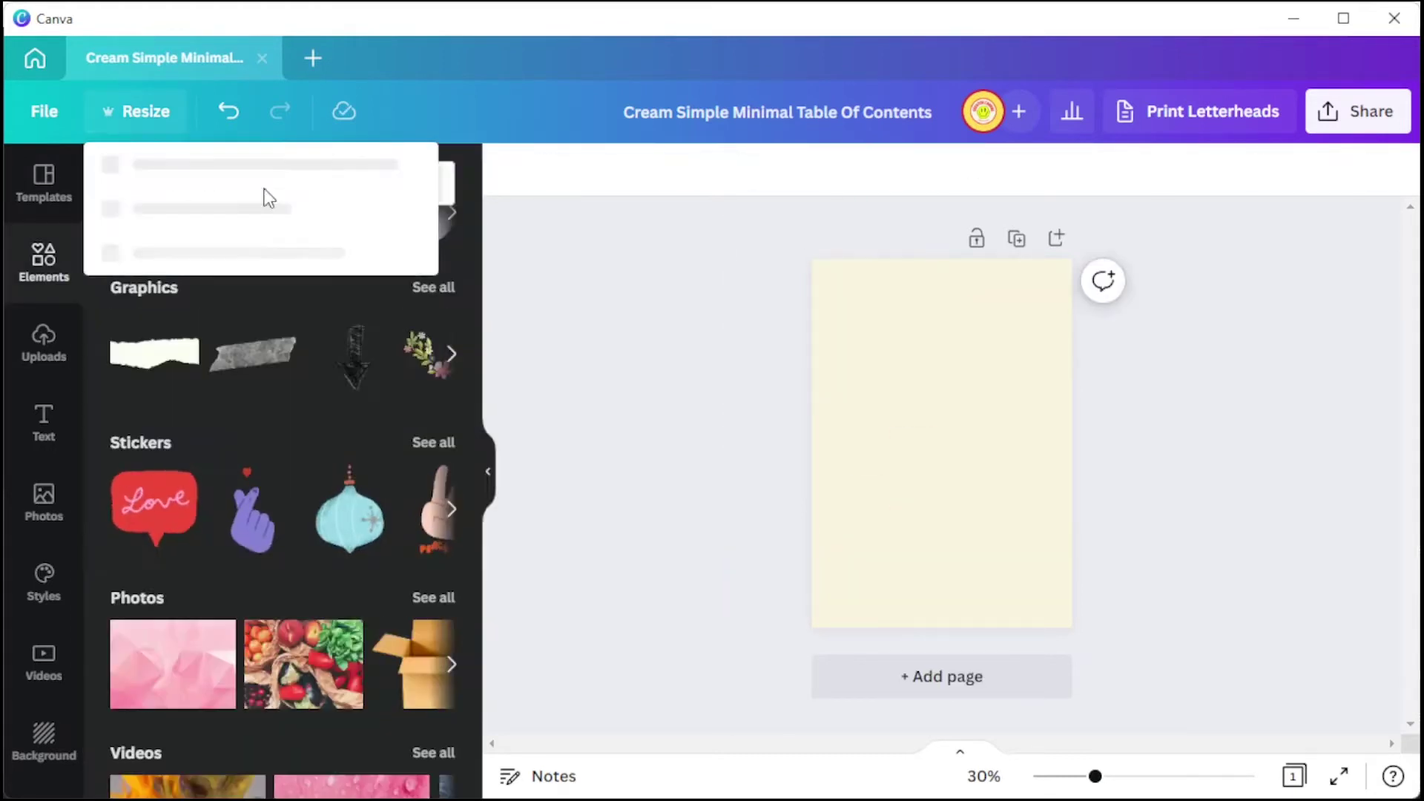
text(1080)
key(Tab)
text(1)
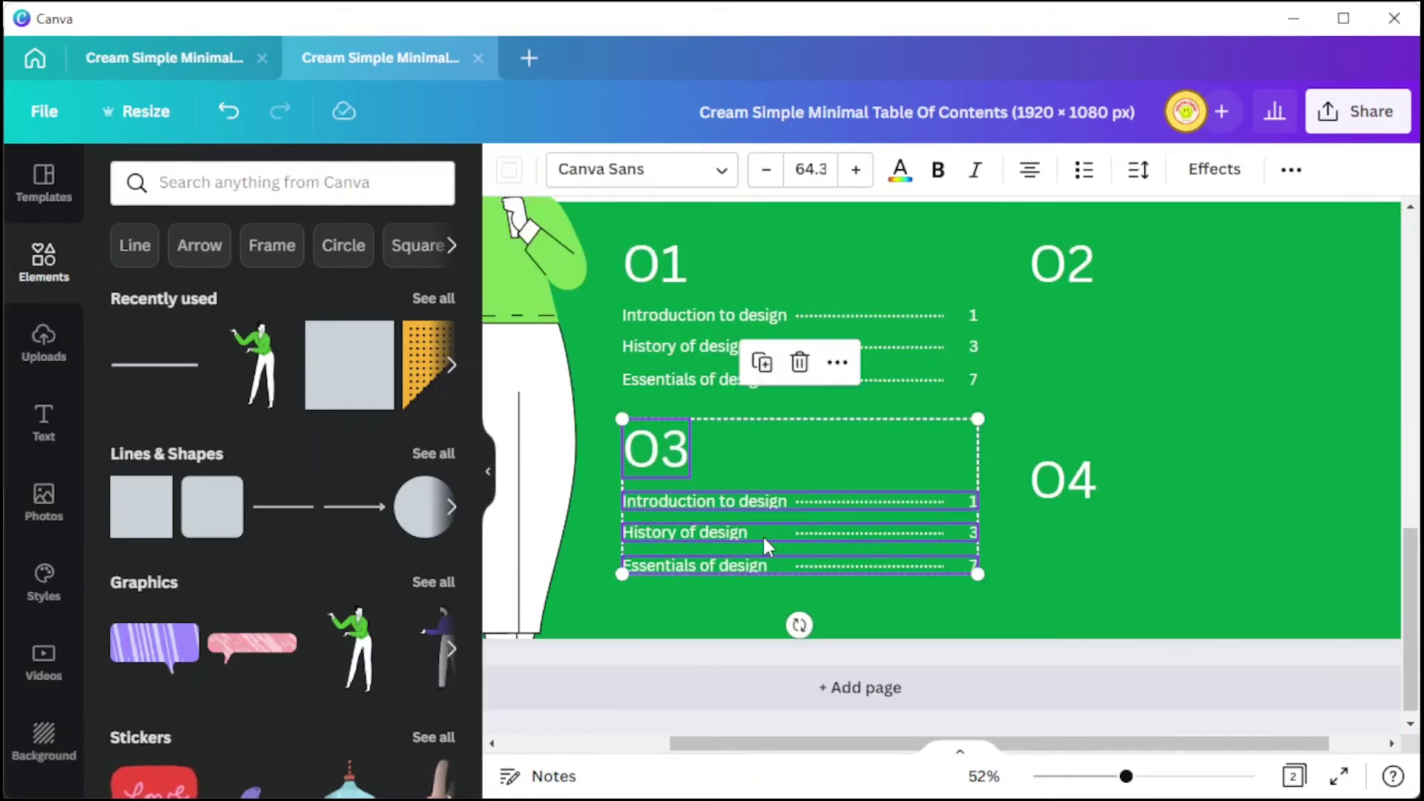
Ungroup the O3 entry rows and retype entries and page numbers, continuing with O2.
right_click(942, 537)
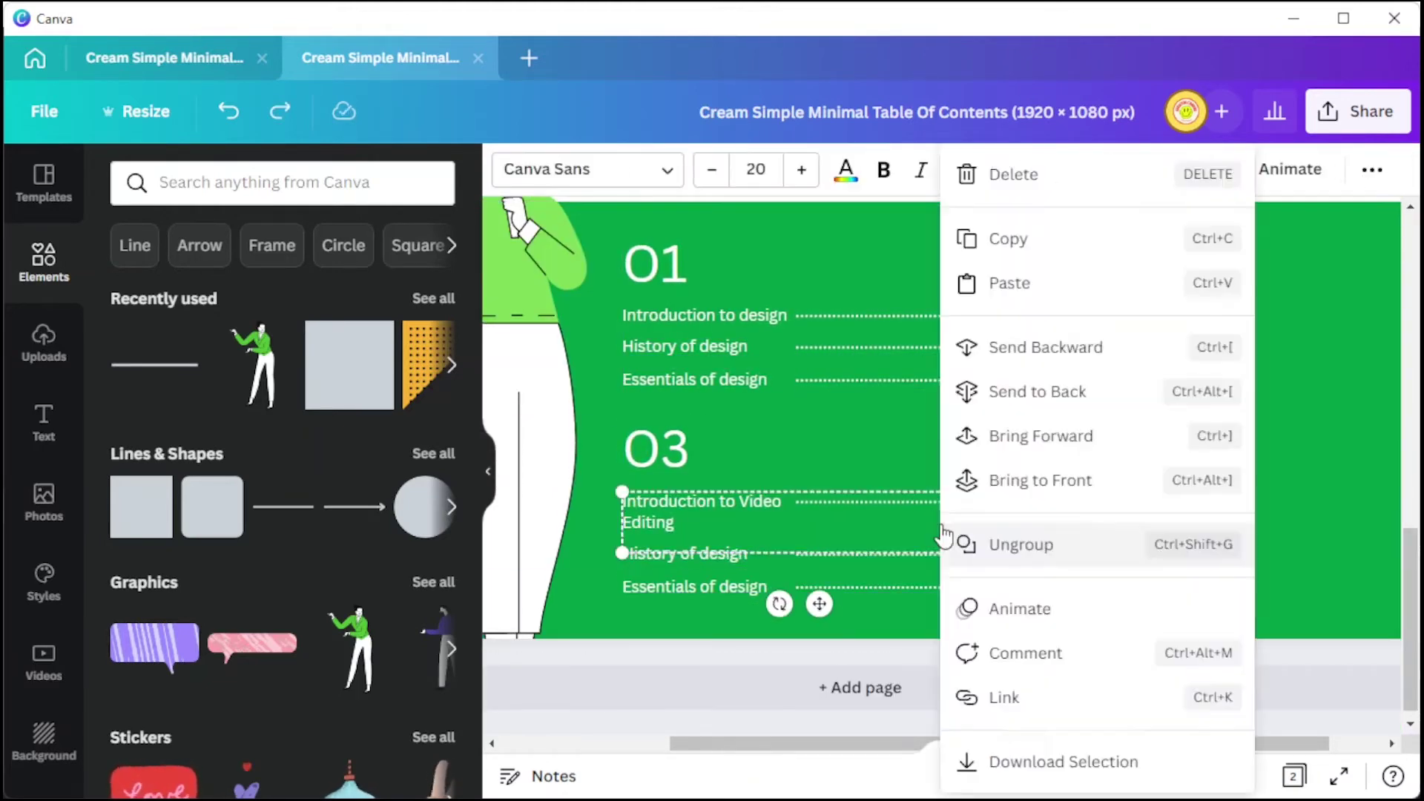
click(986, 545)
double_click(978, 555)
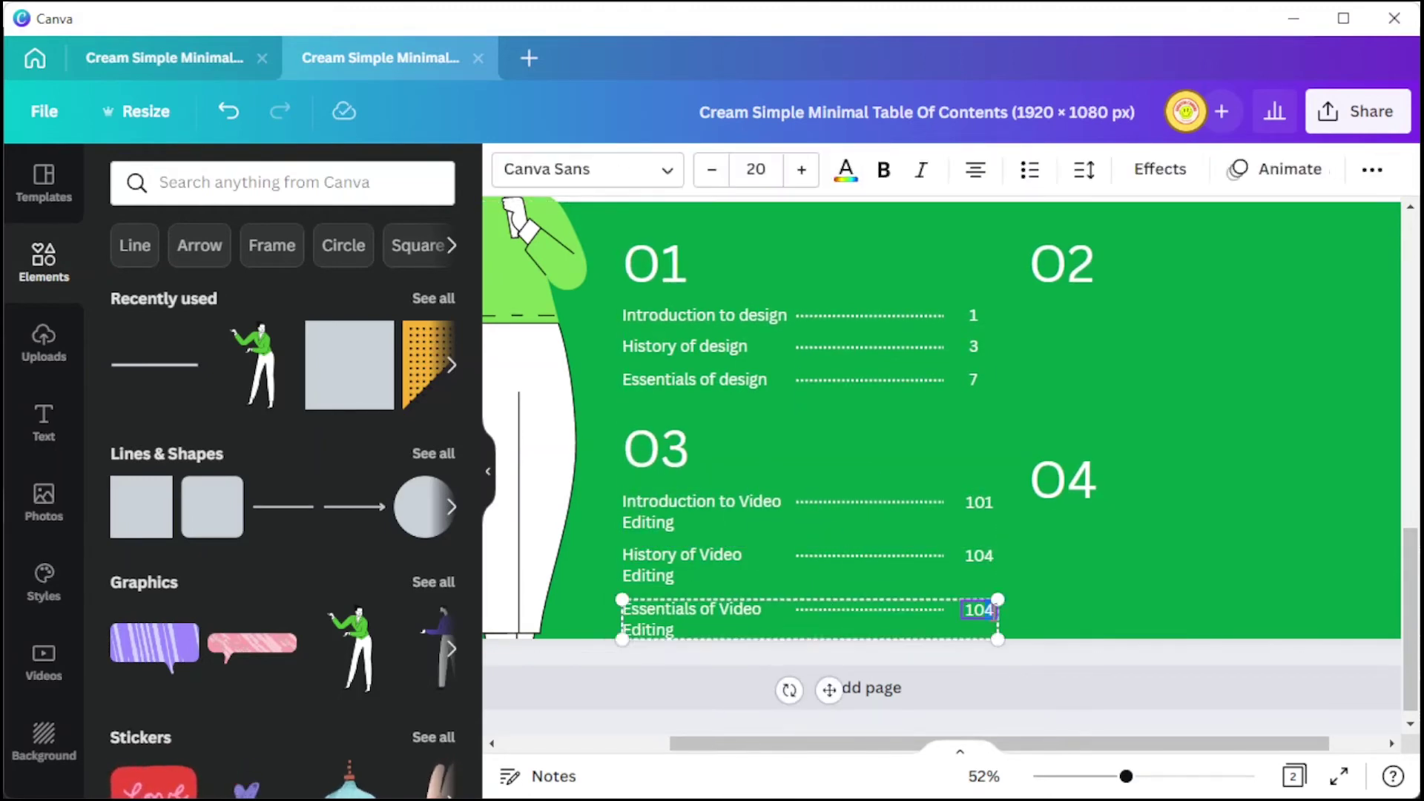
text(120)
scroll(721, 495, down, 3)
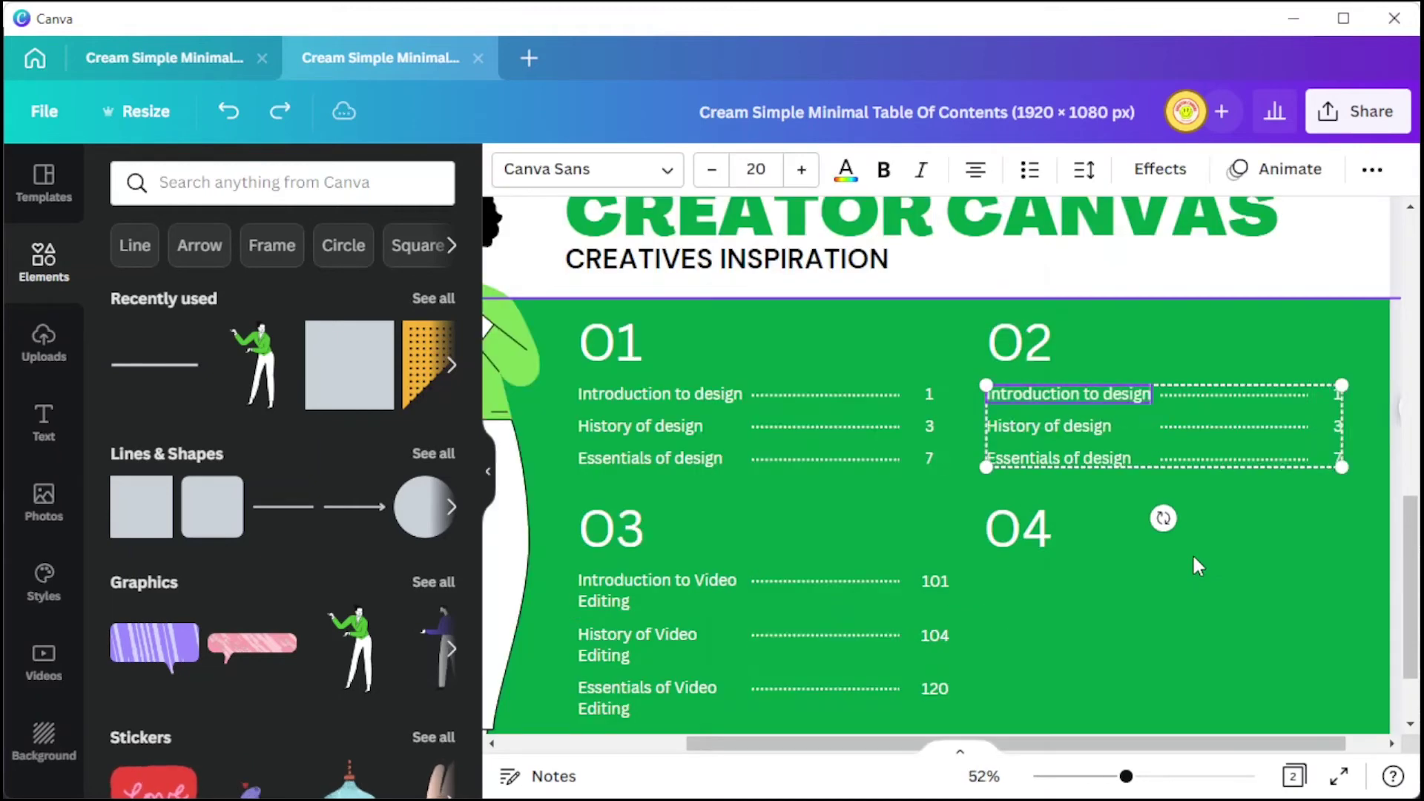
text(aphy)
key(ctrl+d)
double_click(1050, 442)
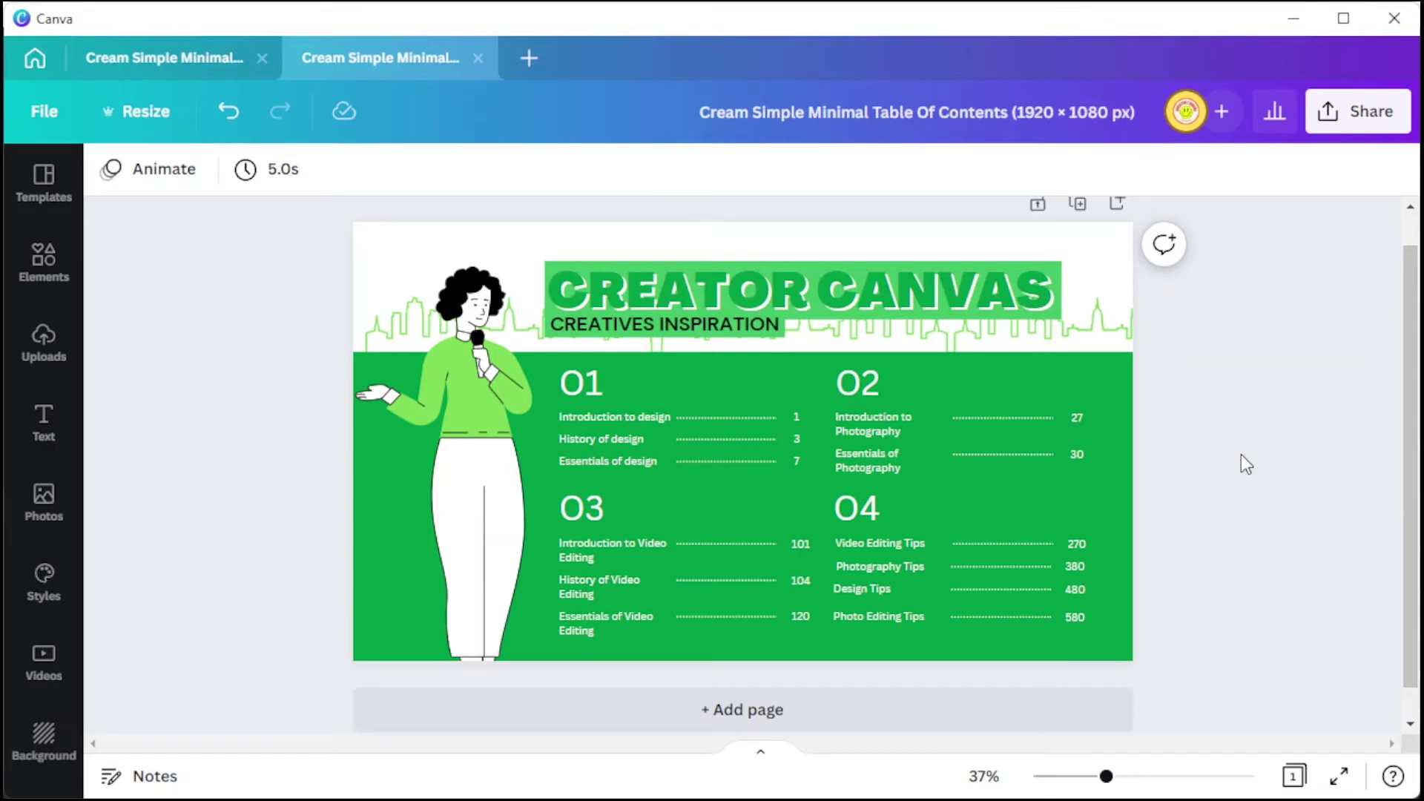
Invite a collaborator by email with Can view permission.
click(1329, 112)
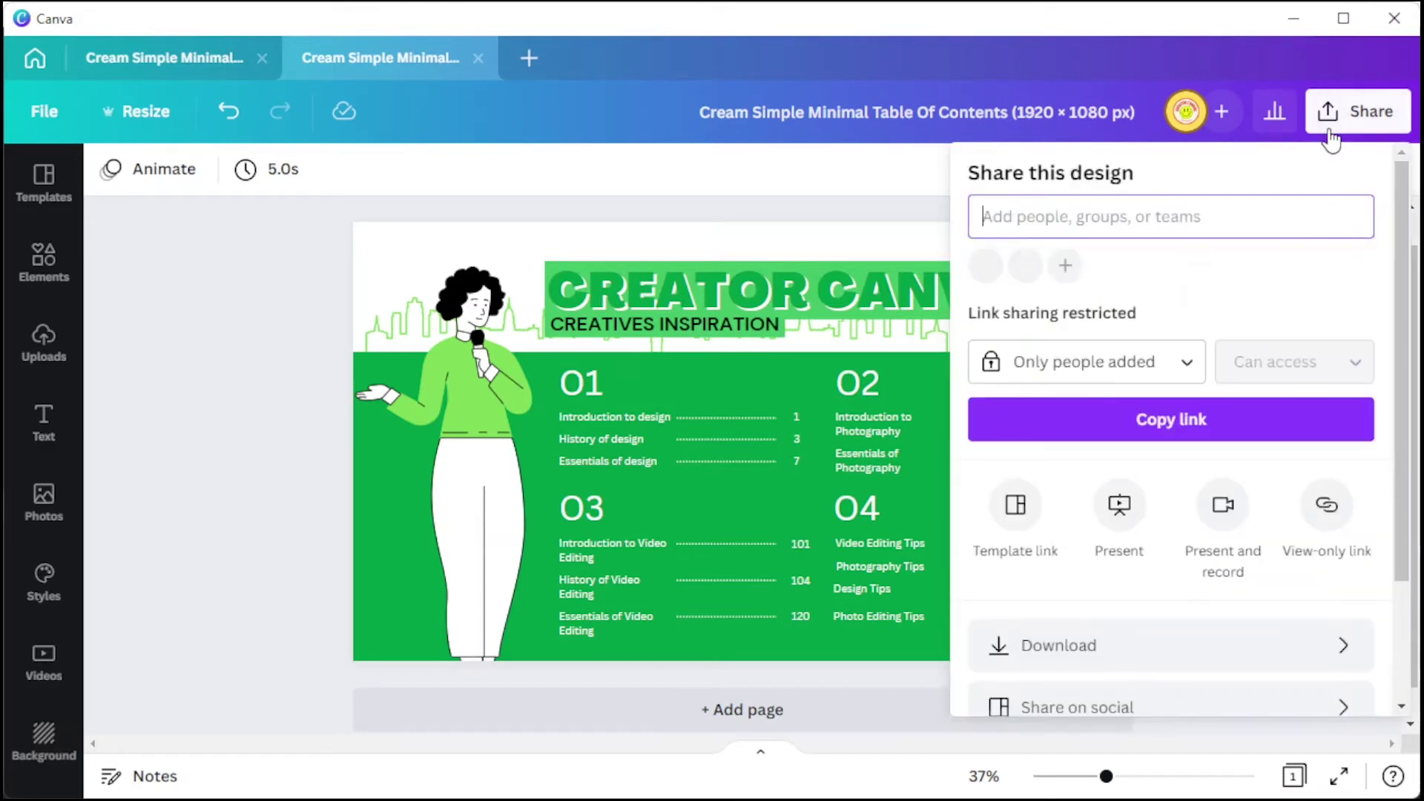
click(1260, 219)
text(collaborat)
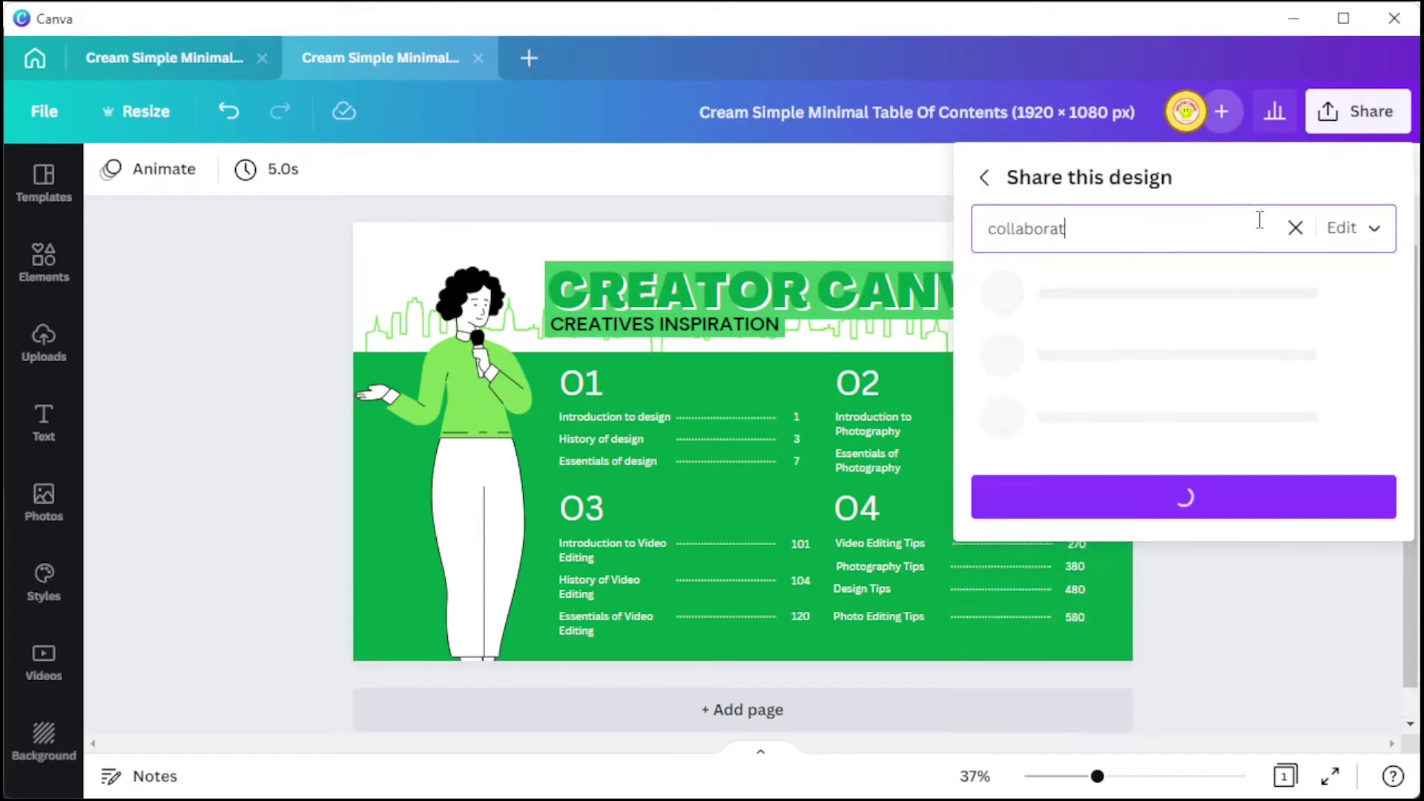
text(email.com)
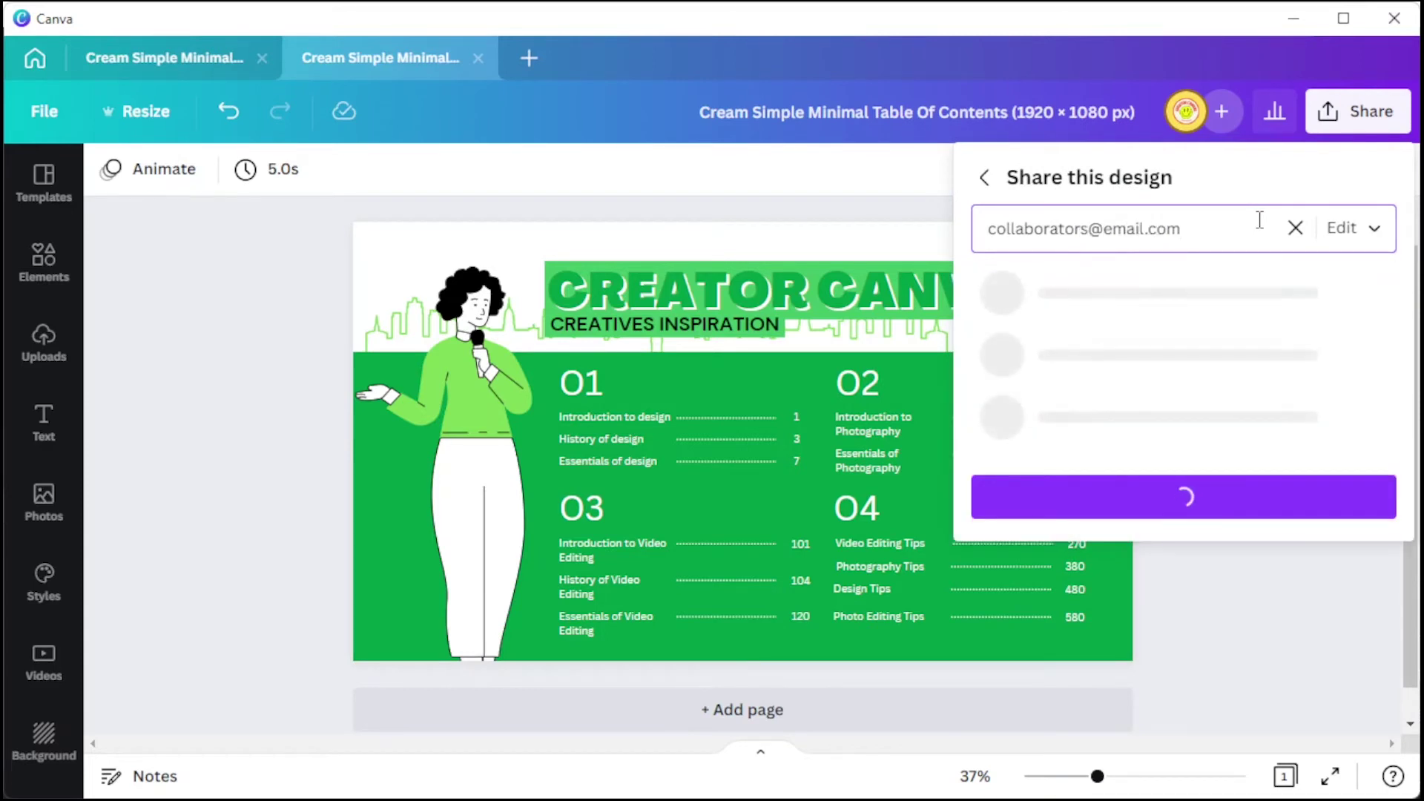
click(1342, 230)
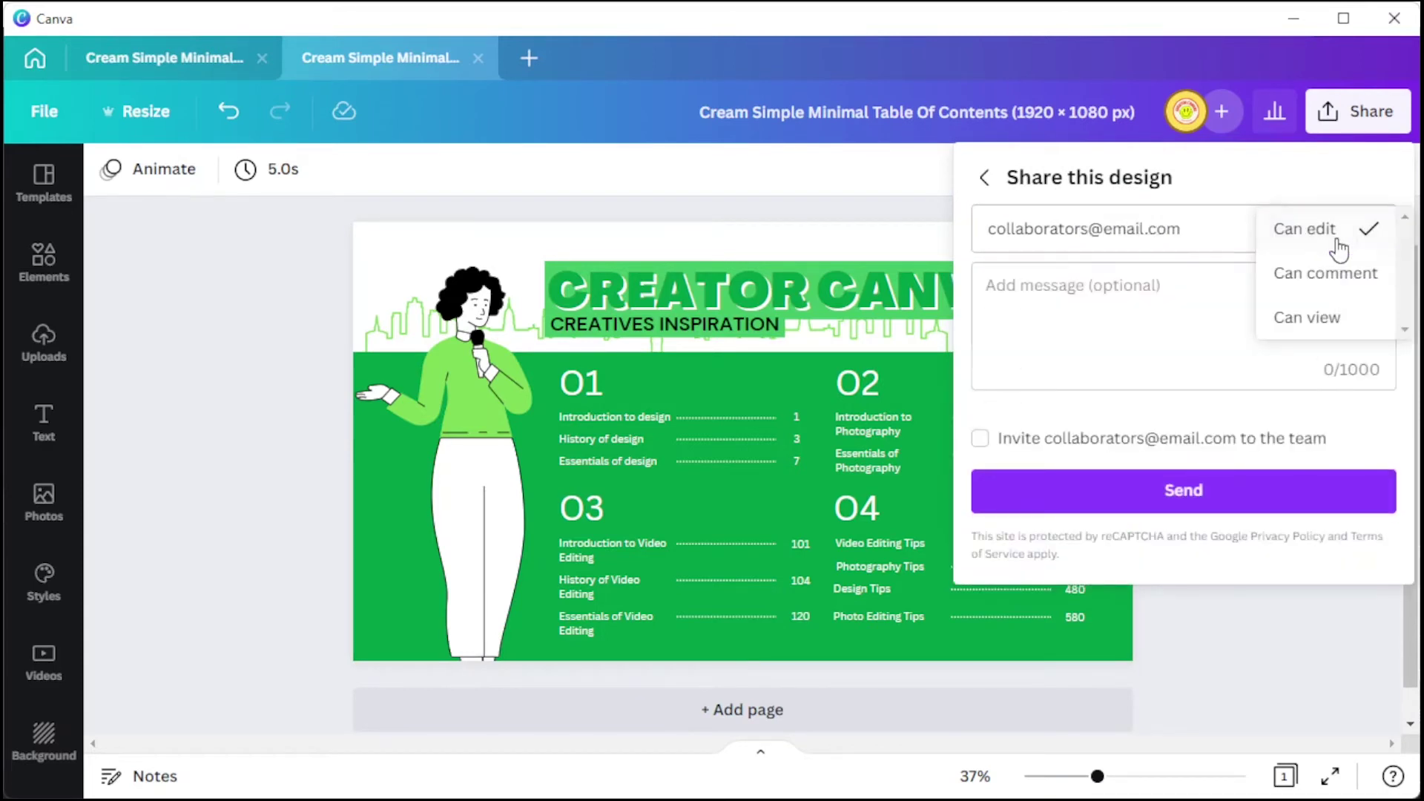
click(1325, 274)
click(1340, 230)
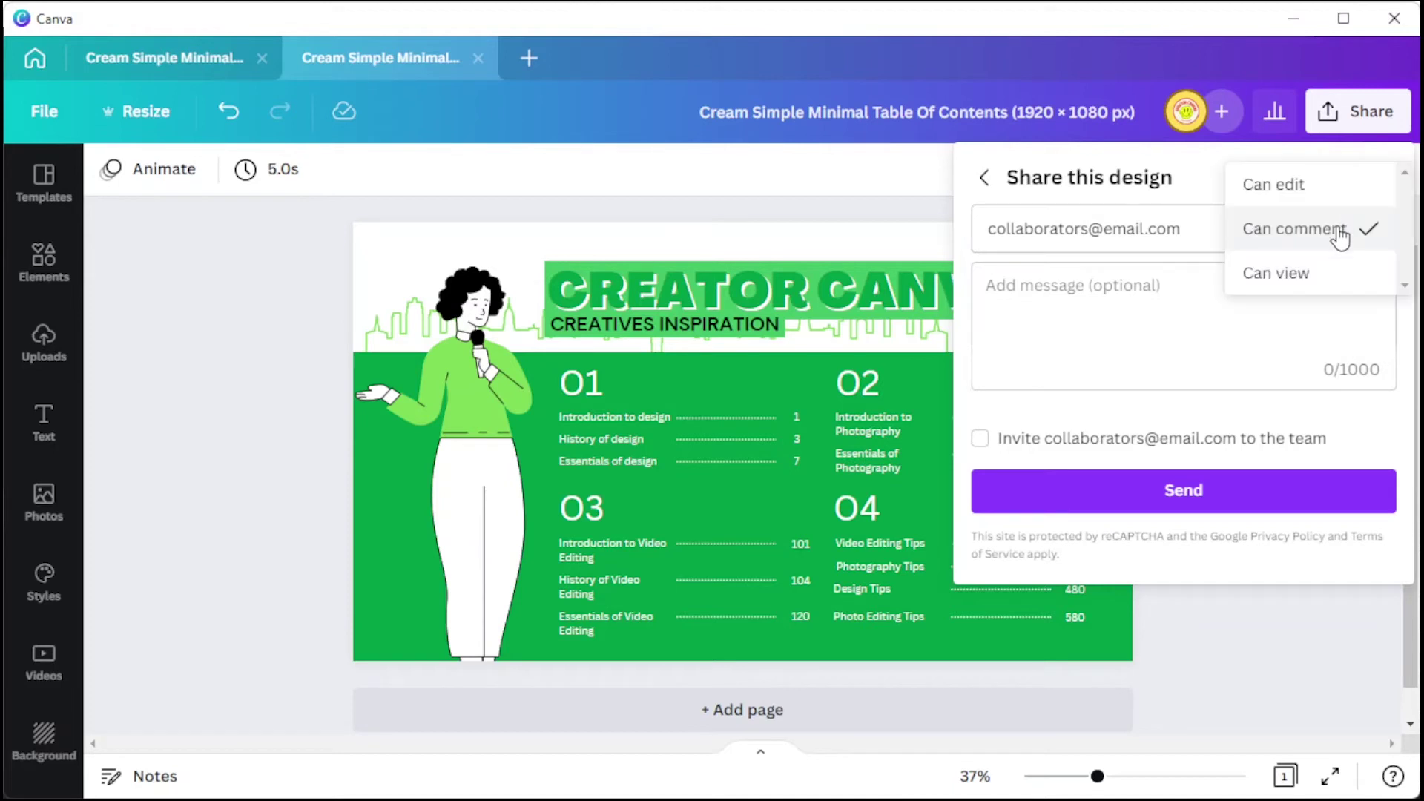
click(1342, 272)
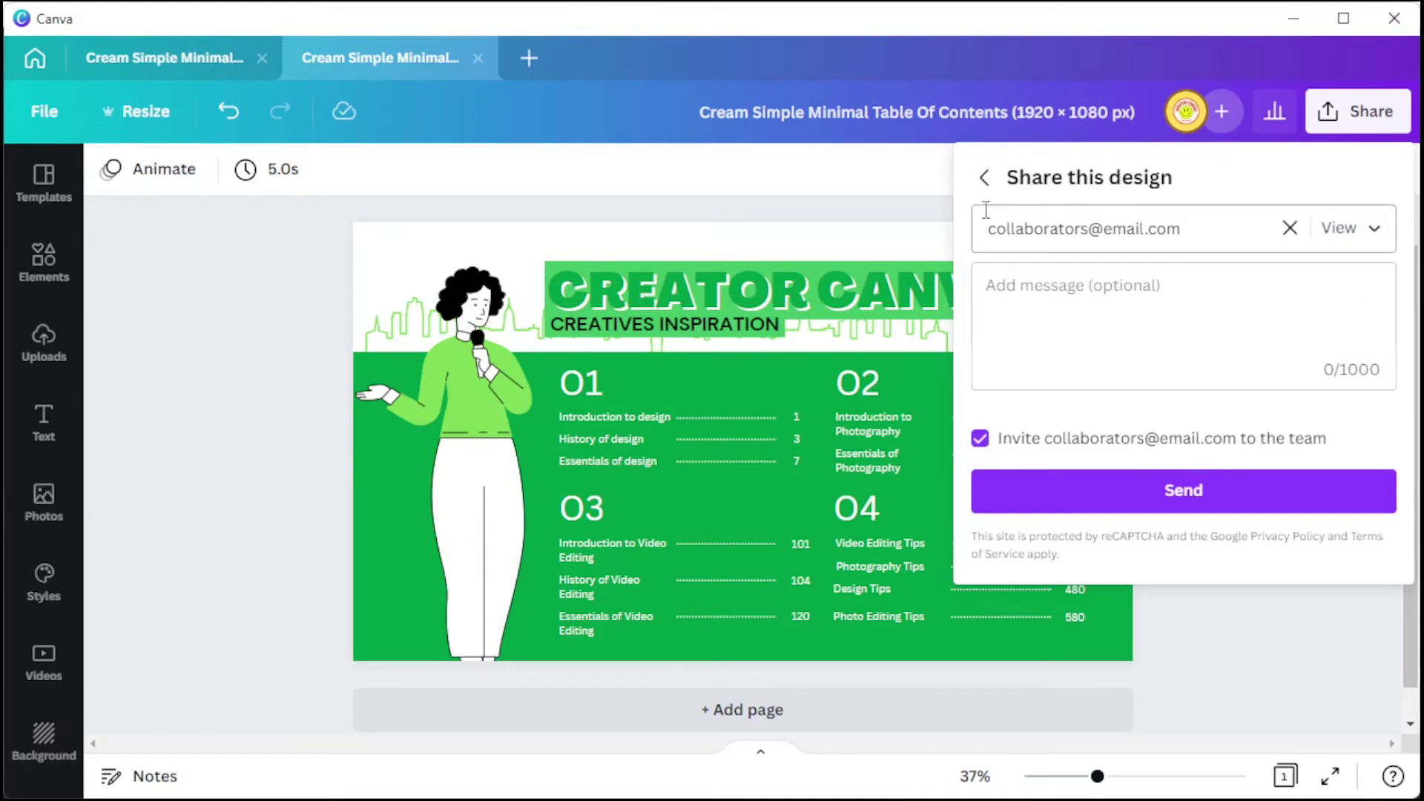
click(987, 178)
Set link access to Anyone with the link and copy the link.
click(1106, 365)
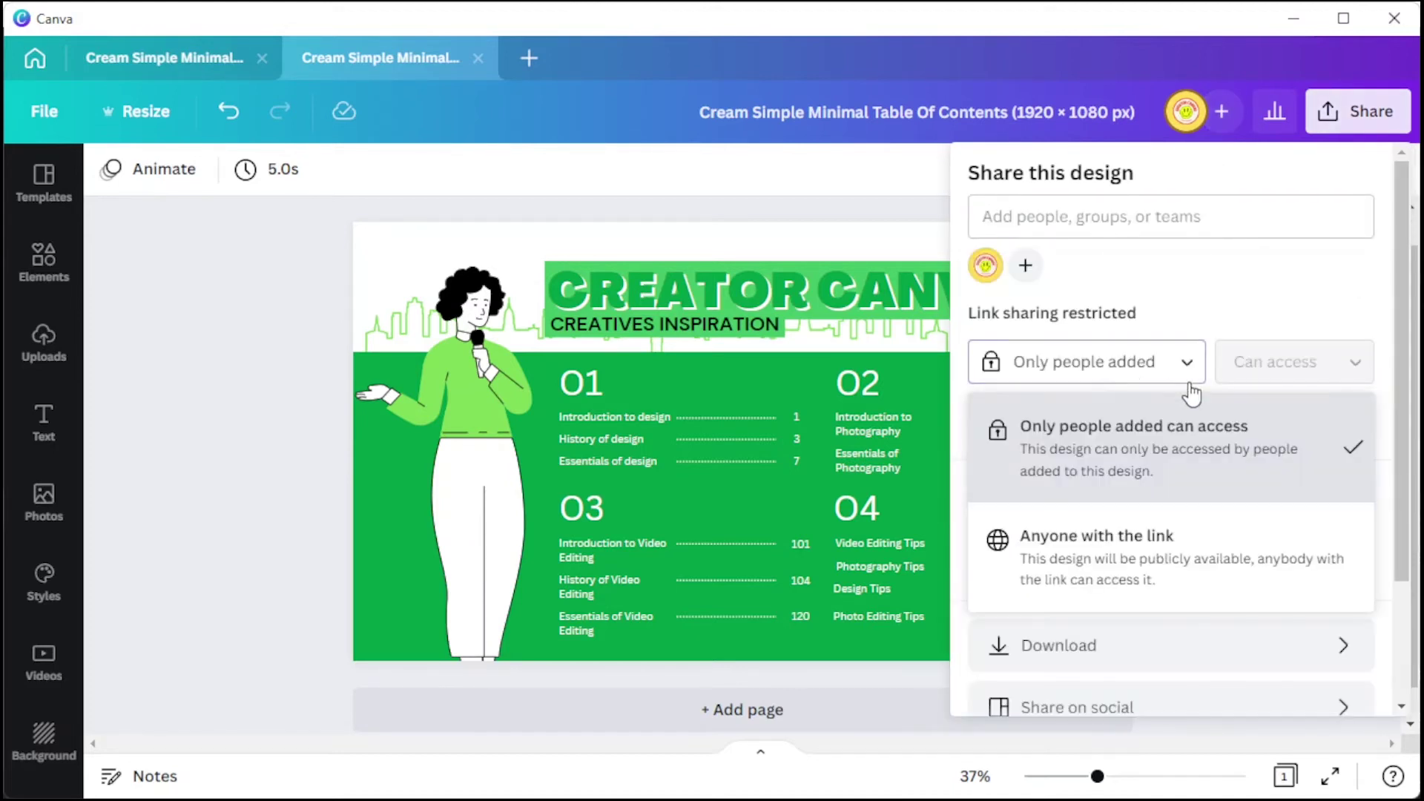
click(1183, 540)
click(1239, 435)
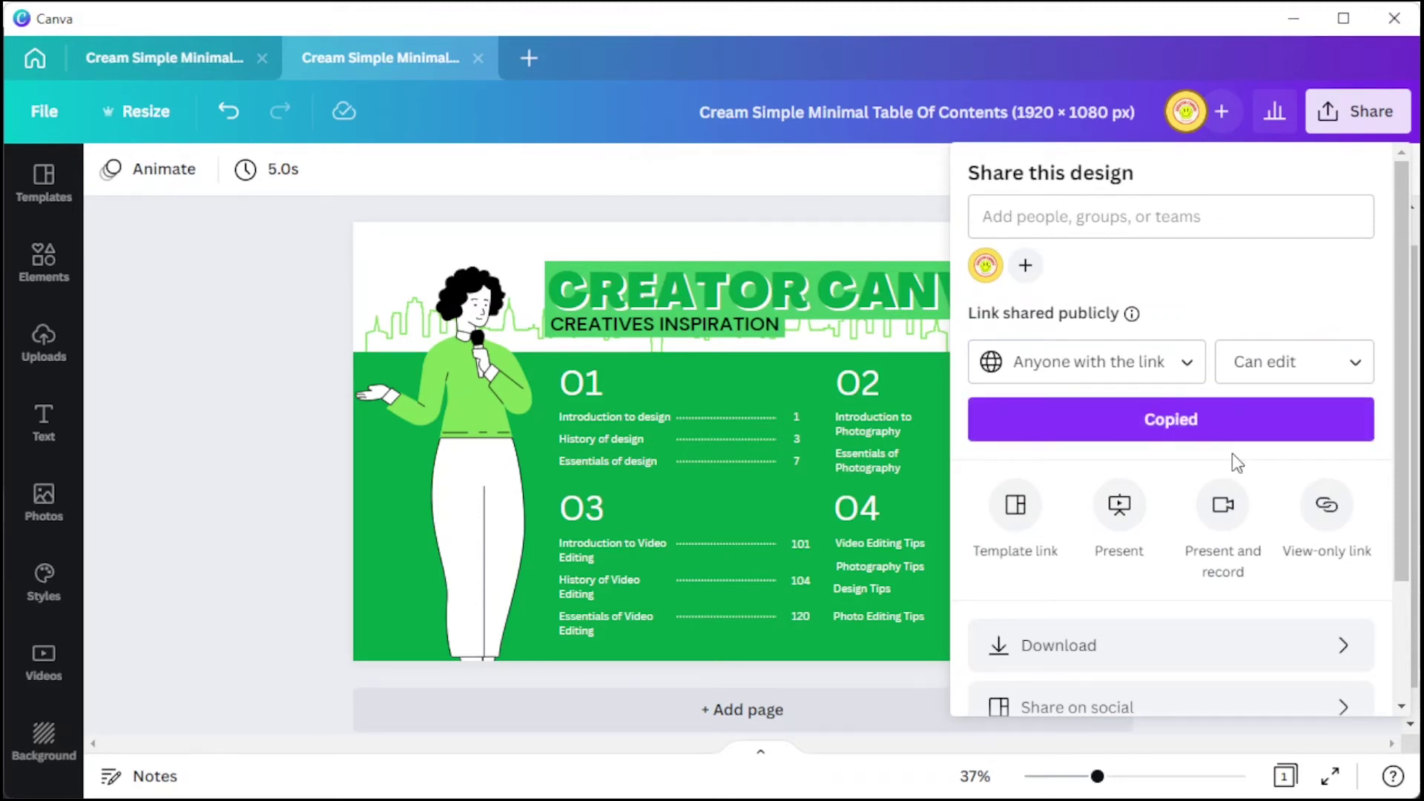
scroll(1232, 454, down, 2)
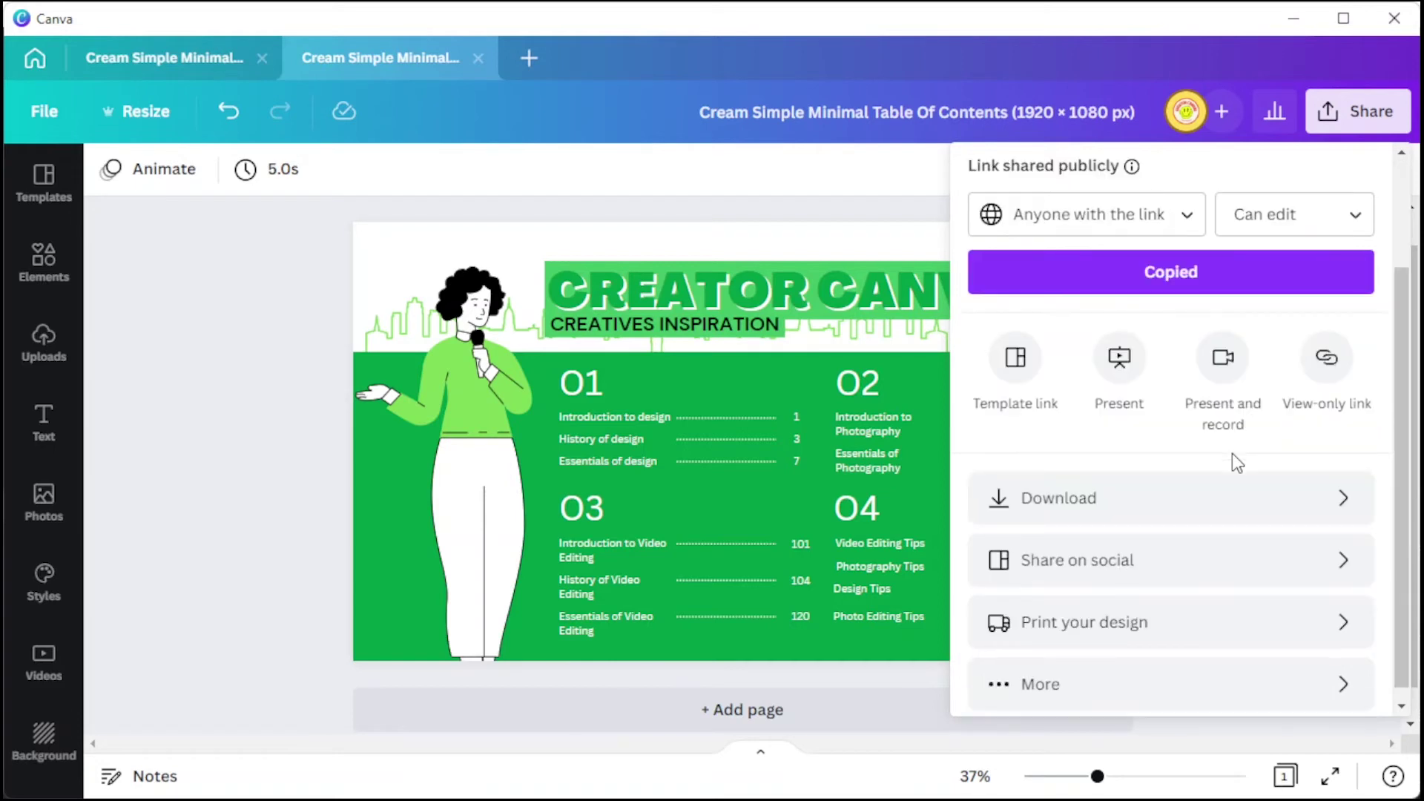
Download the design as a 1920×1080 PNG file.
click(1228, 516)
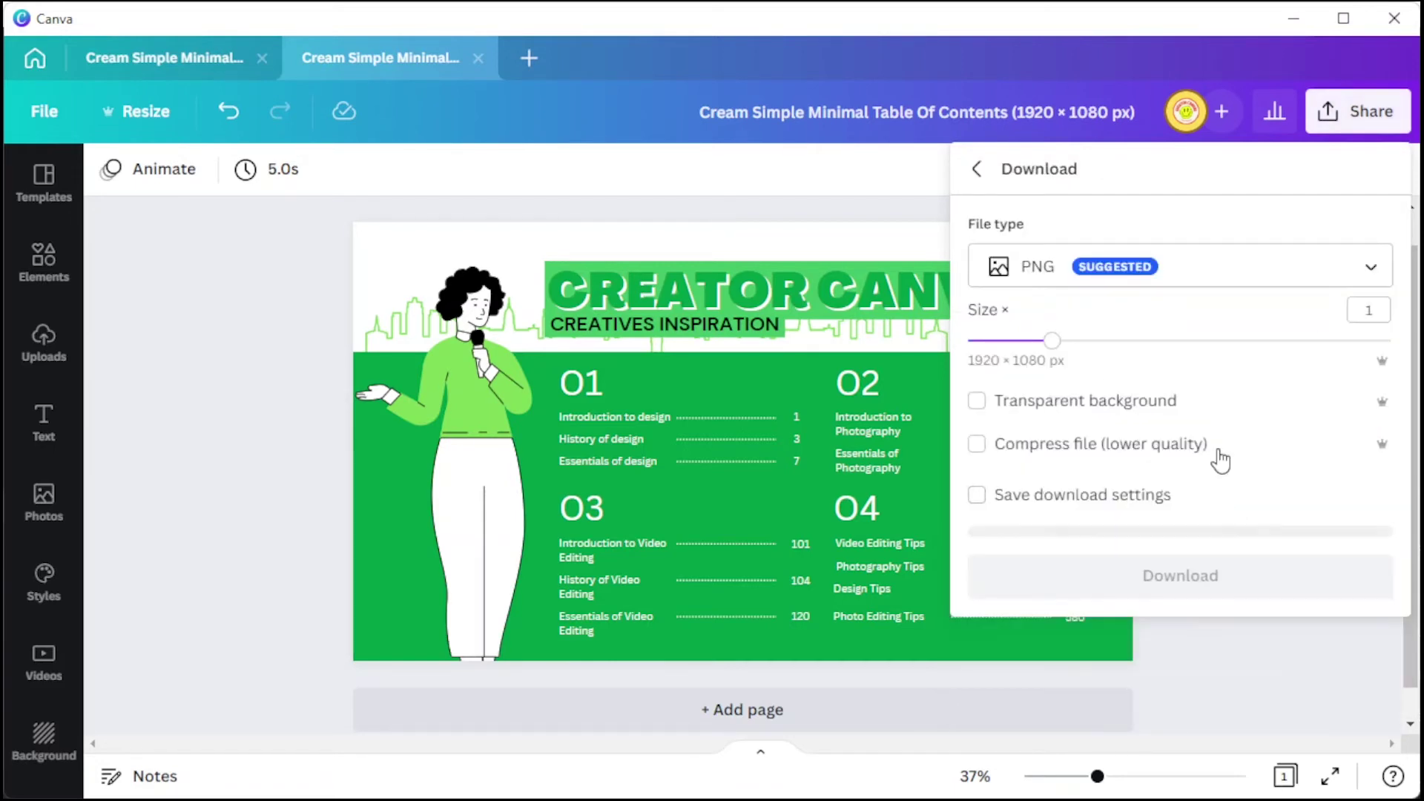
click(1192, 275)
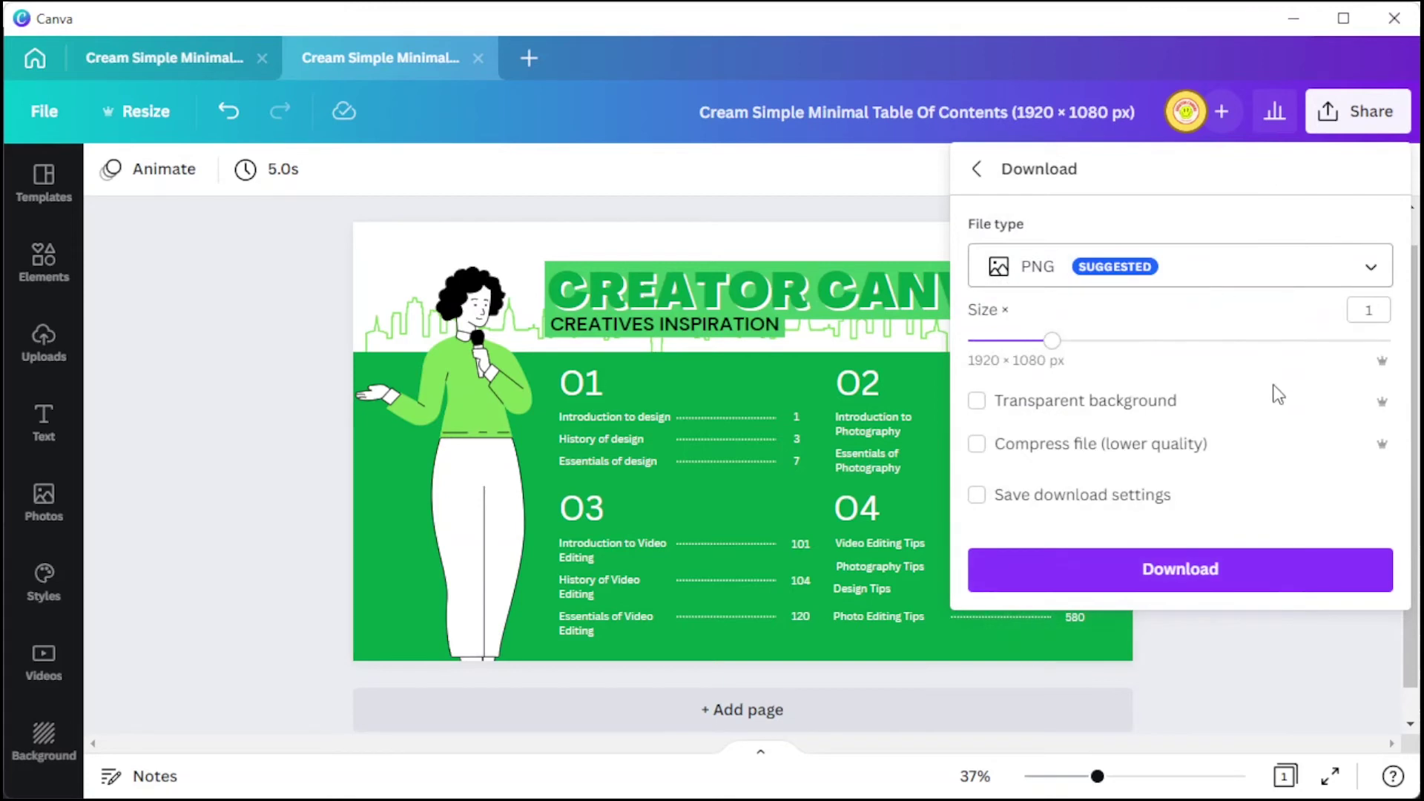
click(1208, 570)
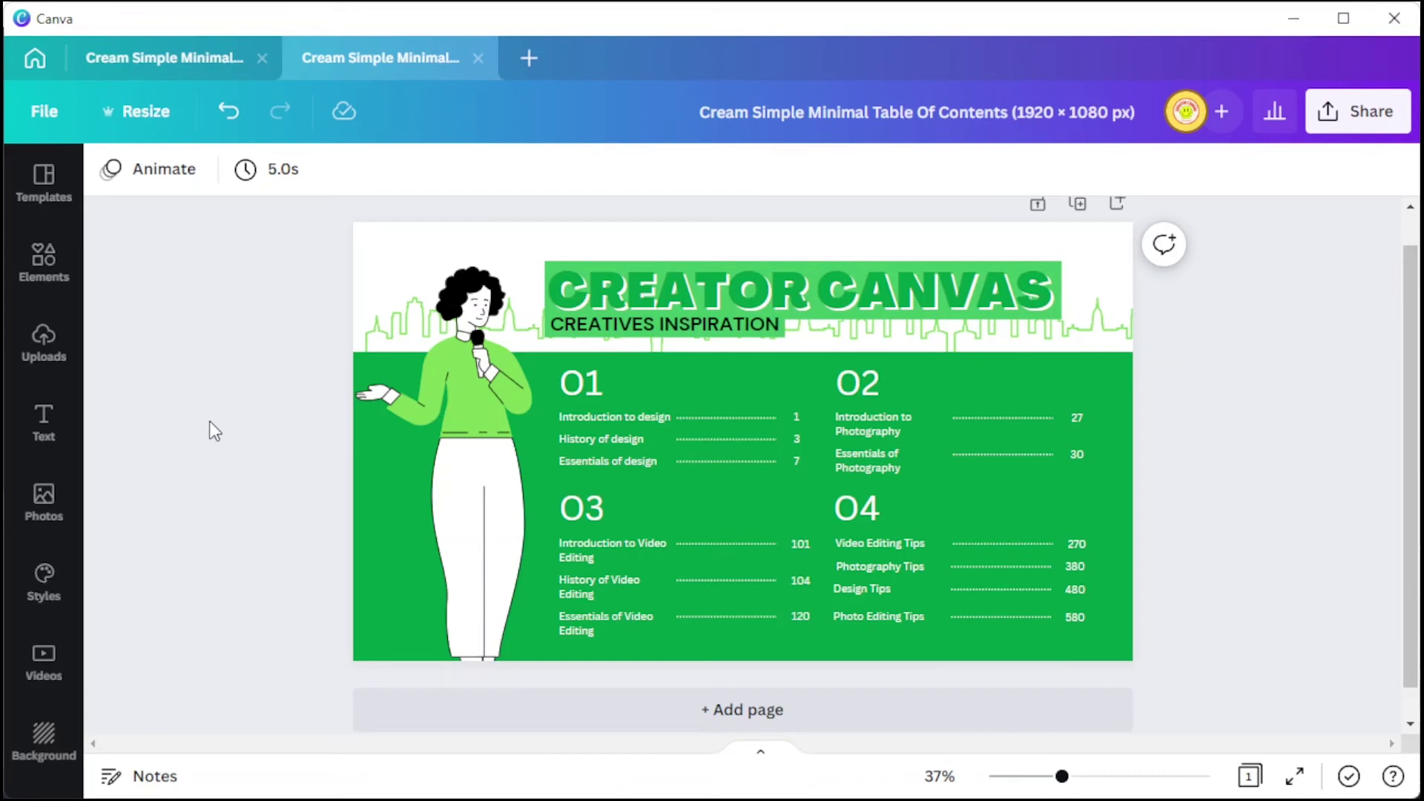
Choose Letterheads as the print product and resize the design to fit it.
click(1357, 111)
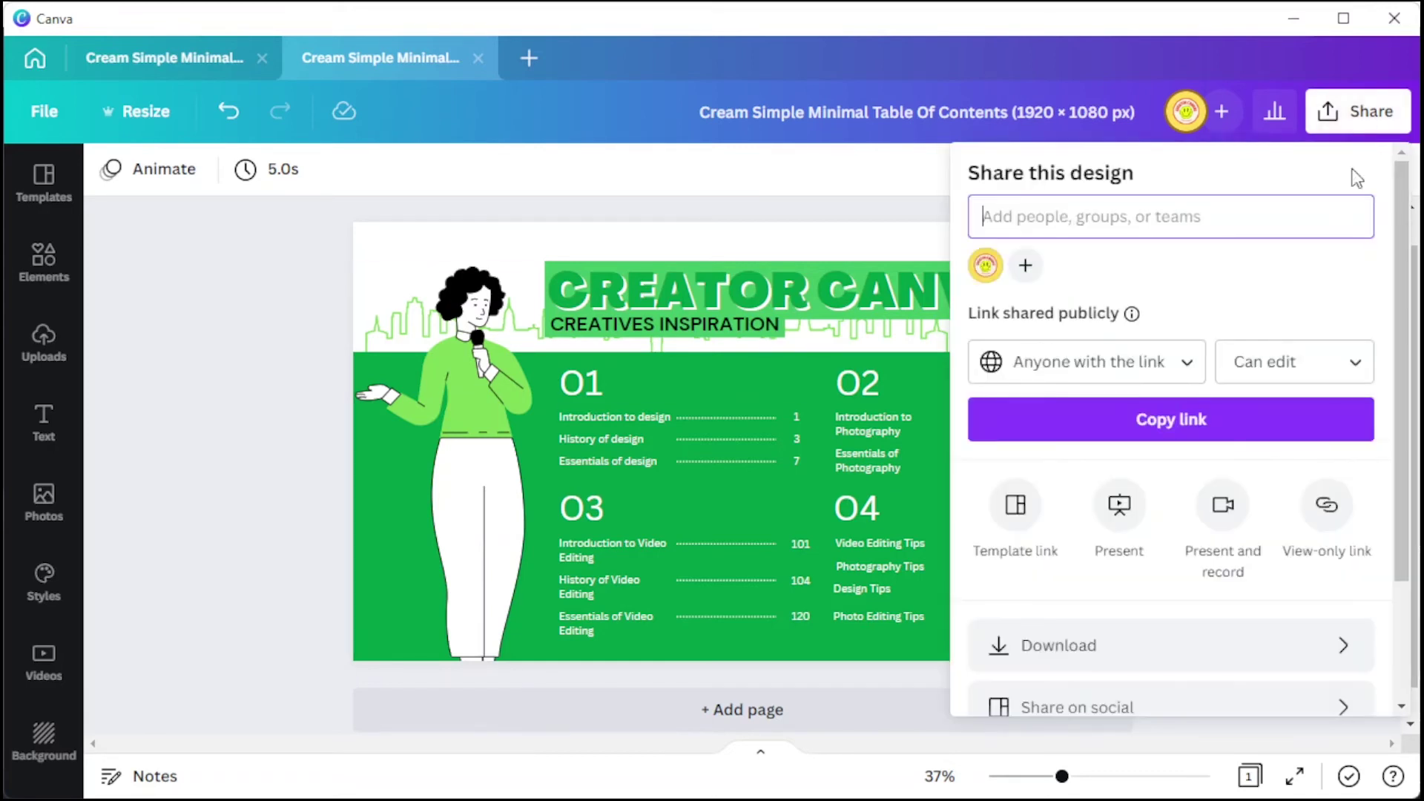
scroll(1154, 623, down, 3)
click(1154, 615)
text(letterh)
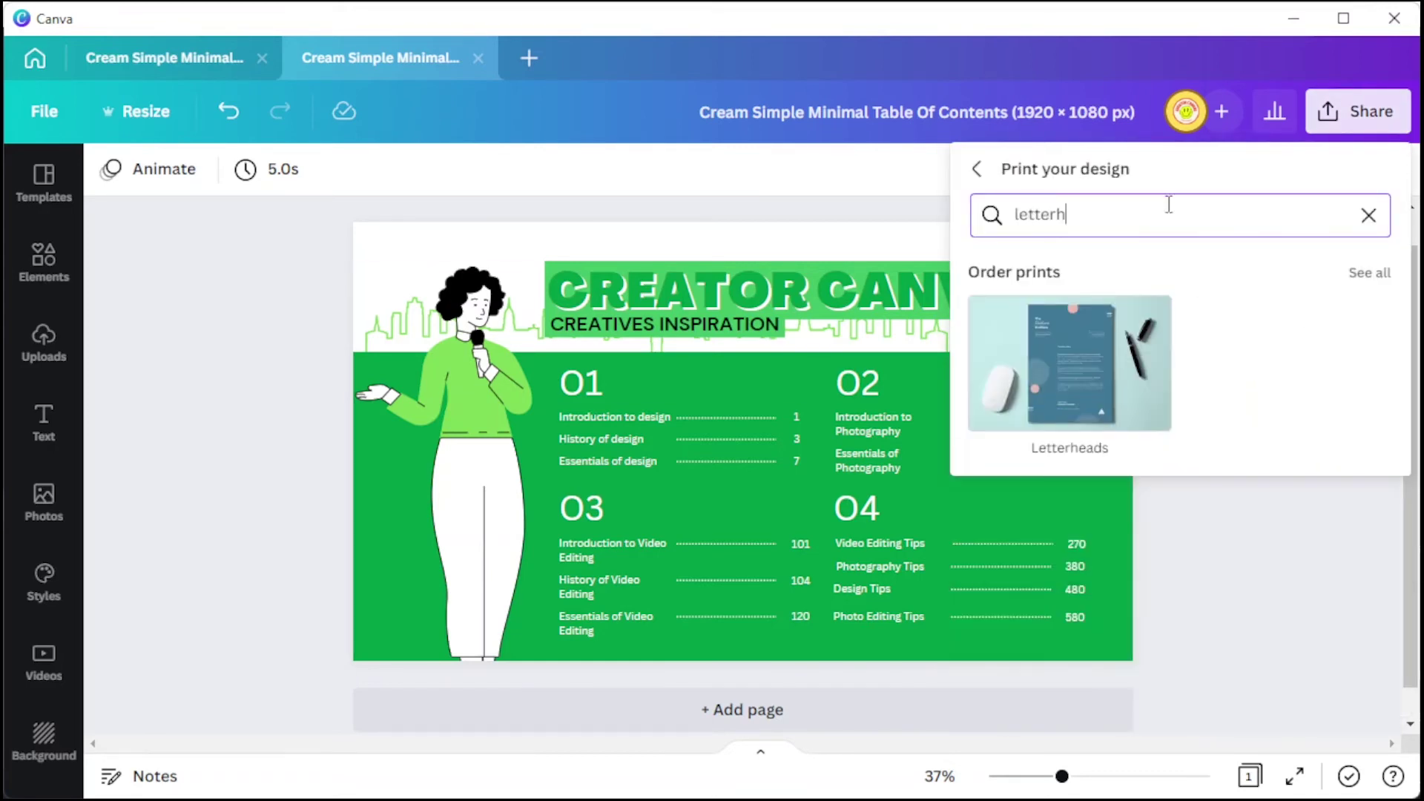
click(1125, 415)
click(1168, 619)
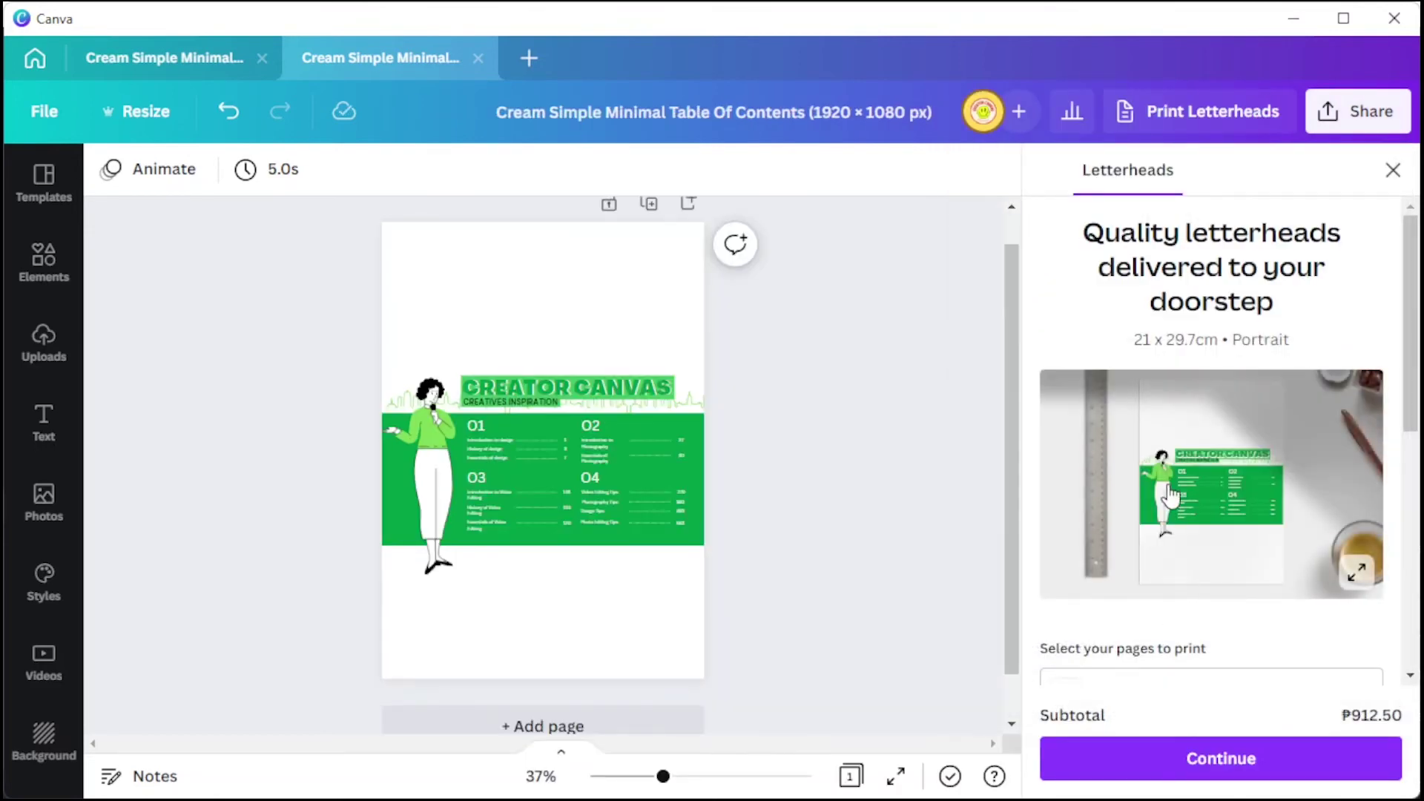
ctrl+scroll(676, 443, up, 5)
ctrl+scroll(676, 443, down, 1)
scroll(1007, 454, down, 2)
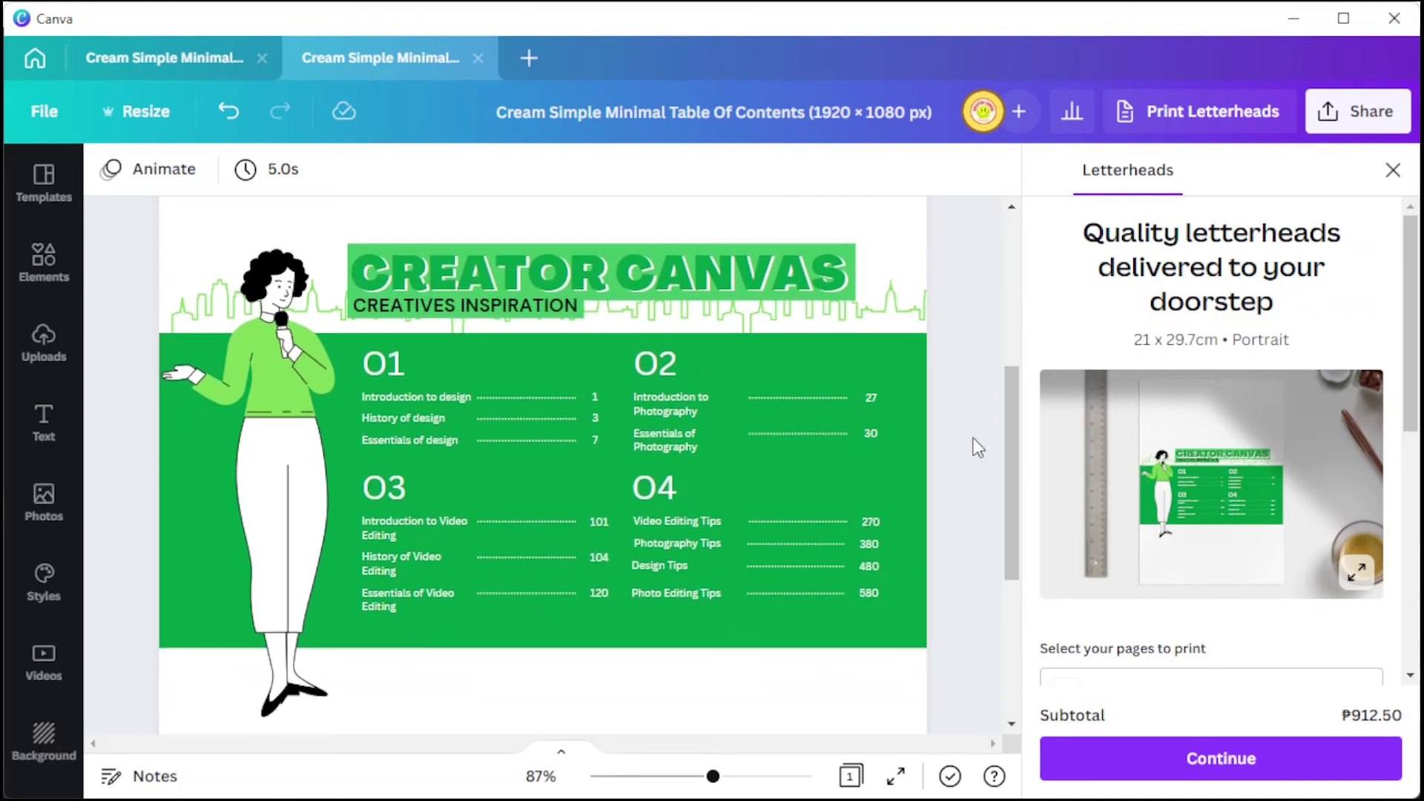
scroll(1237, 630, down, 3)
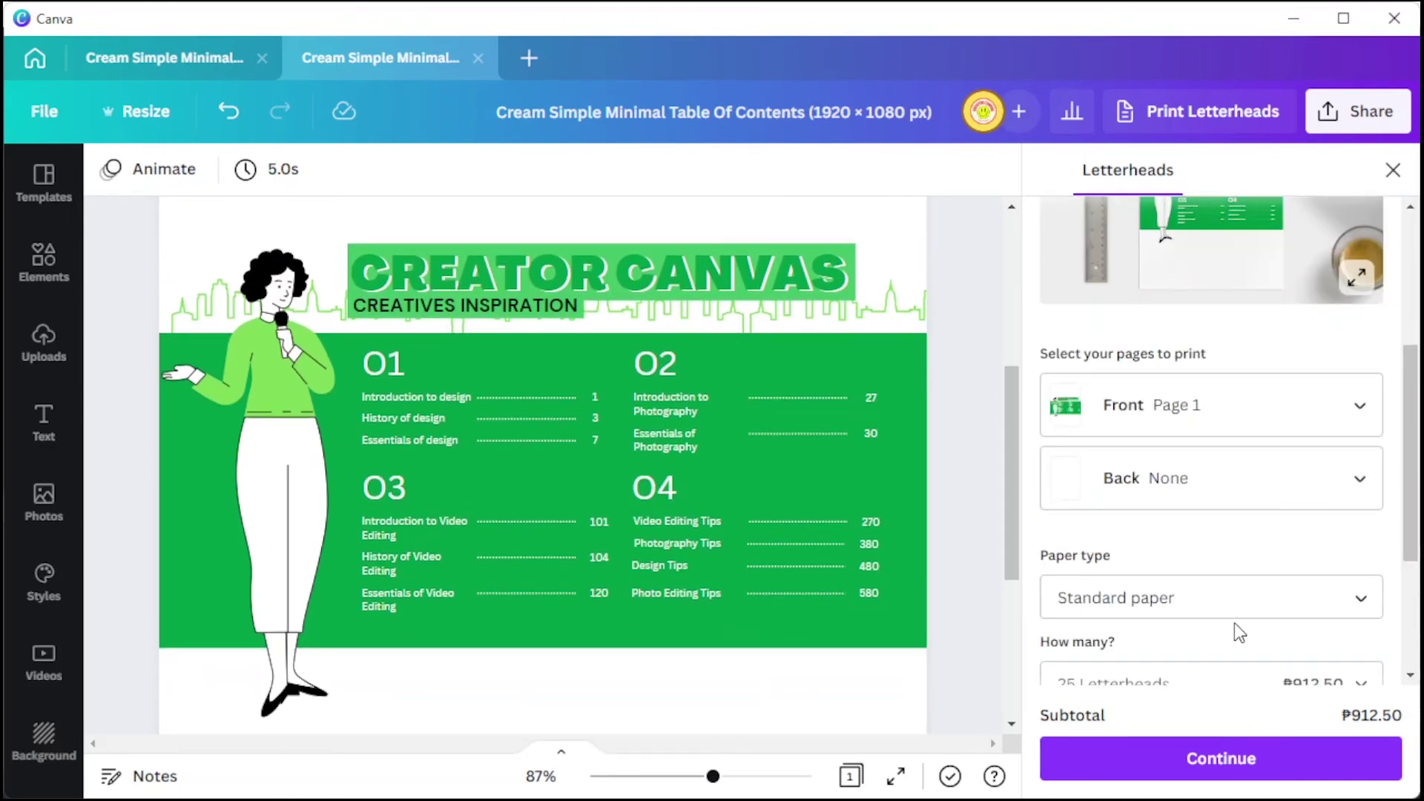
Order 25 premium-paper letterheads (₱1,012.50) through checkout, then close shipping details.
click(1236, 598)
click(1213, 657)
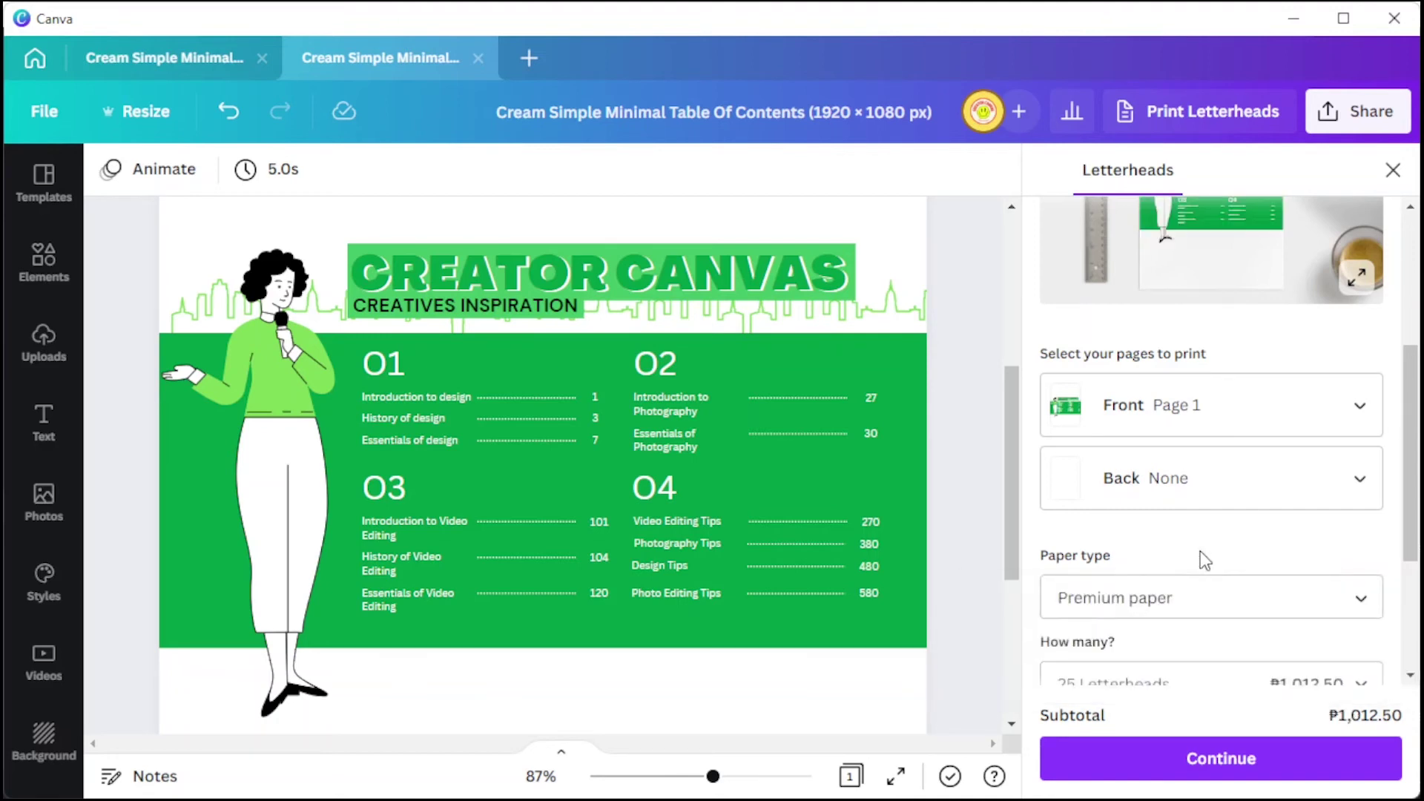
scroll(1202, 557, down, 2)
click(1208, 459)
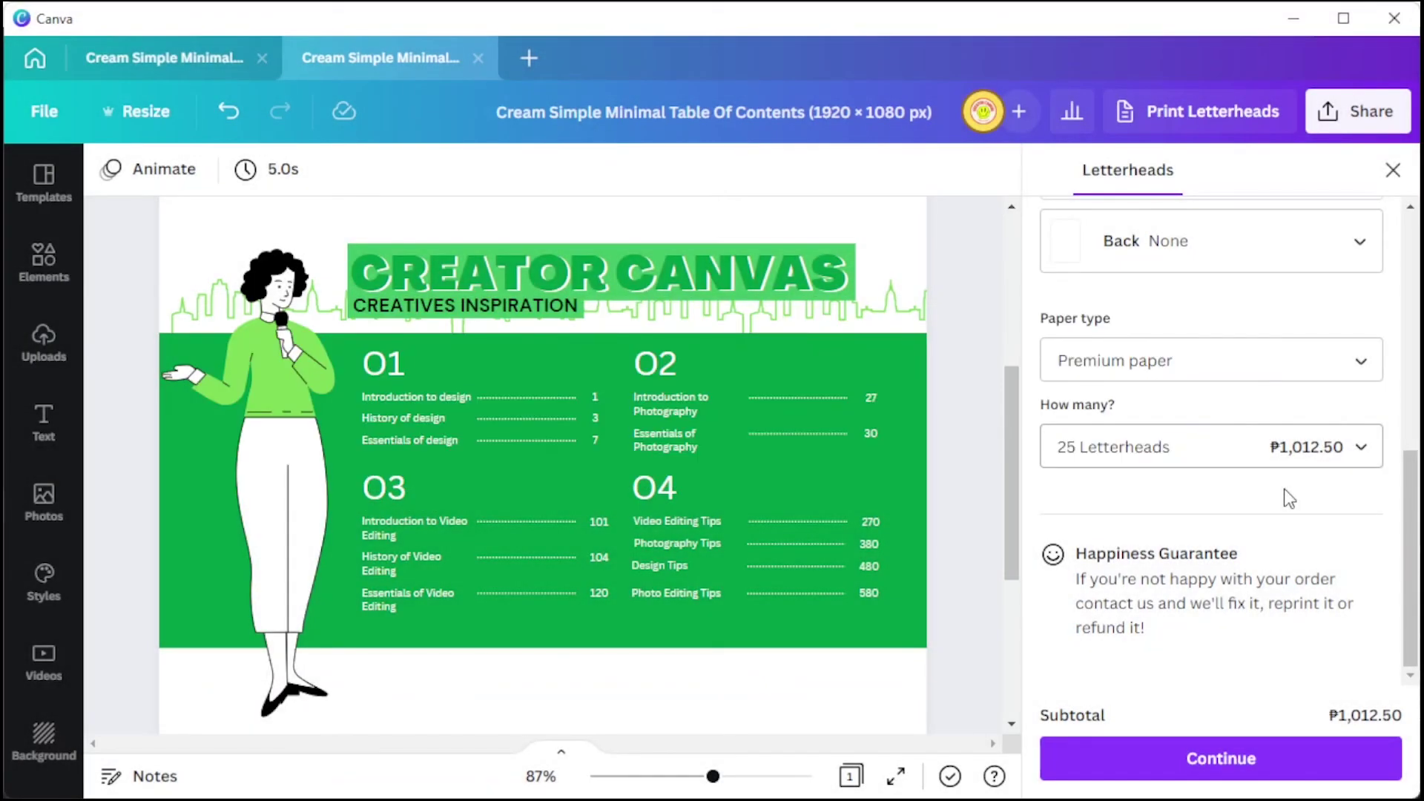
click(1288, 757)
click(1289, 758)
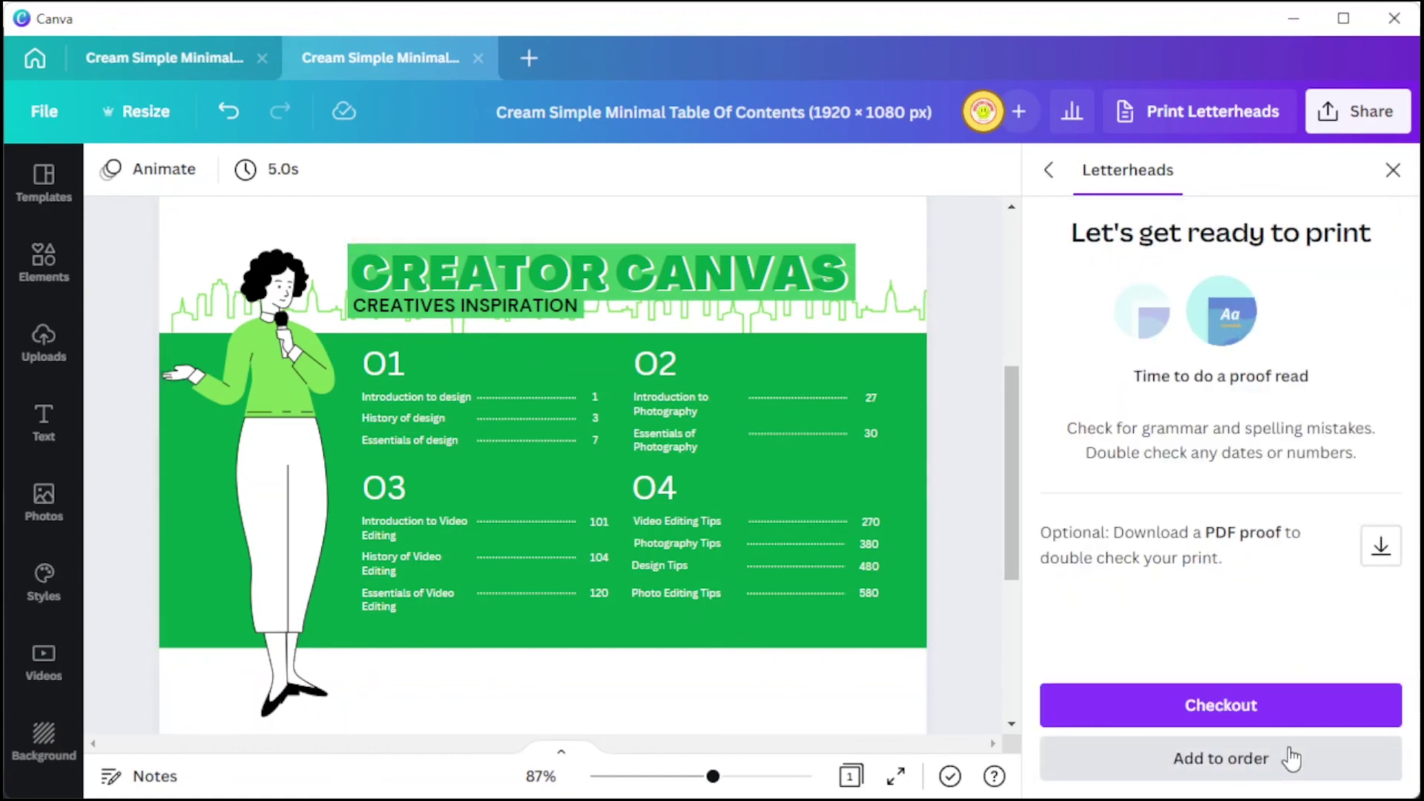
click(1280, 718)
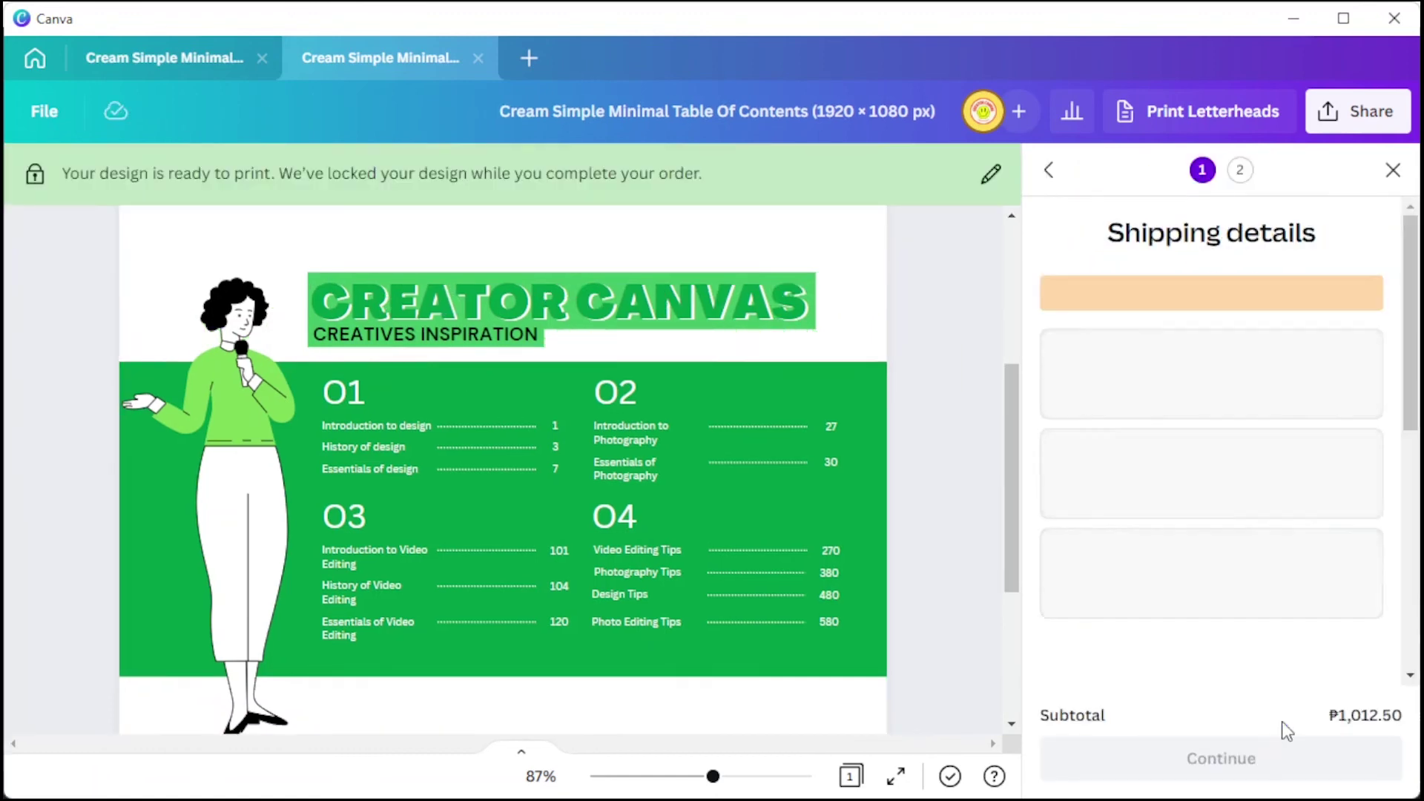
click(1392, 173)
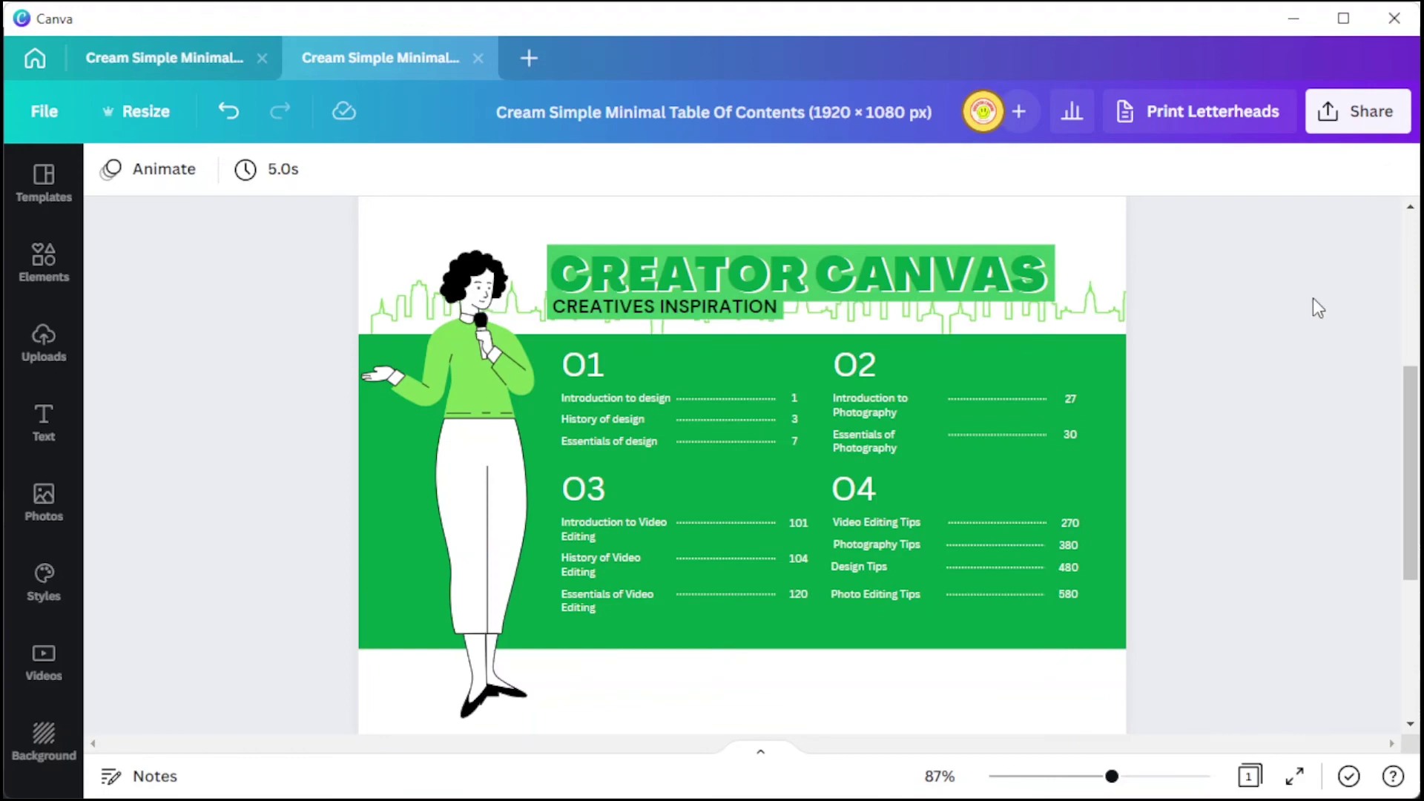